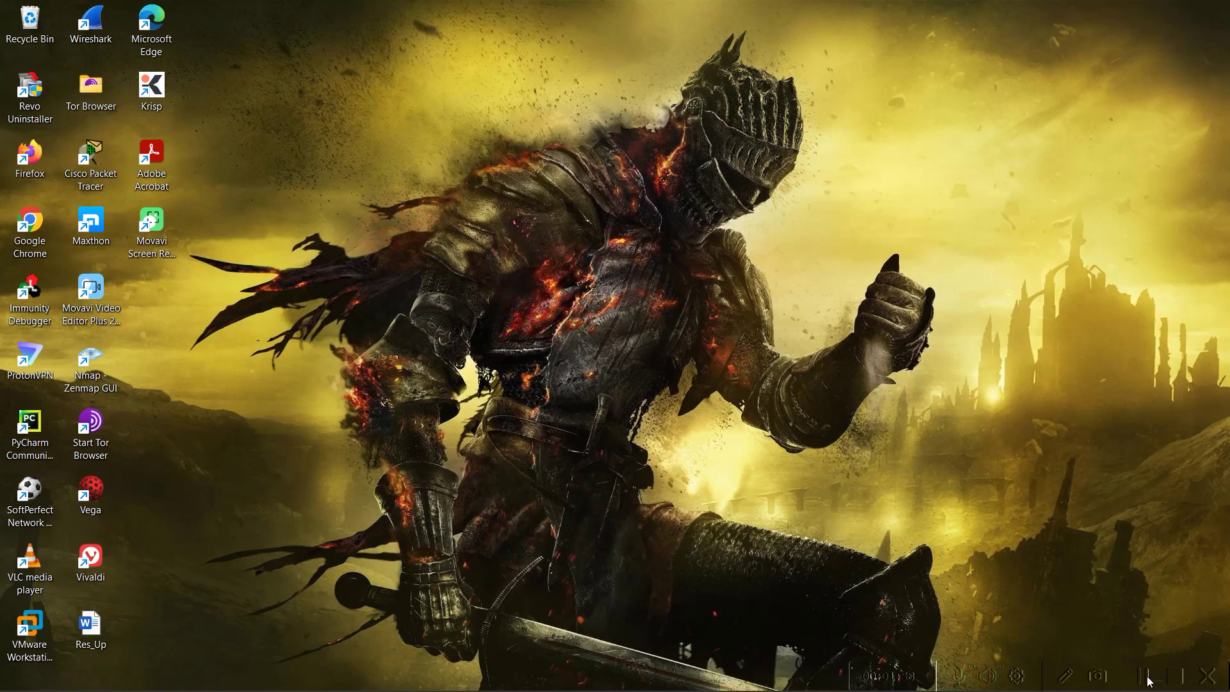
pyautogui.rightClick(287, 444)
pyautogui.click(345, 277)
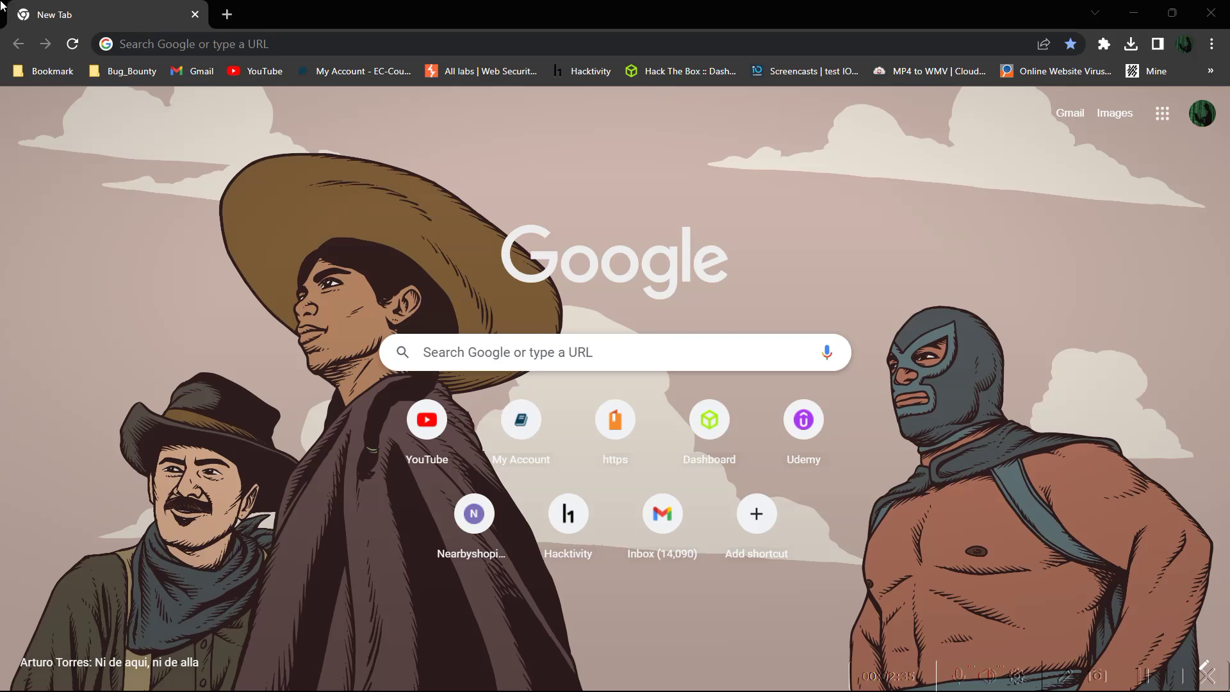
# Run a Google search for "define:entreprenueur" in the current browser tab
pyautogui.hotkey('ctrl', 'l')
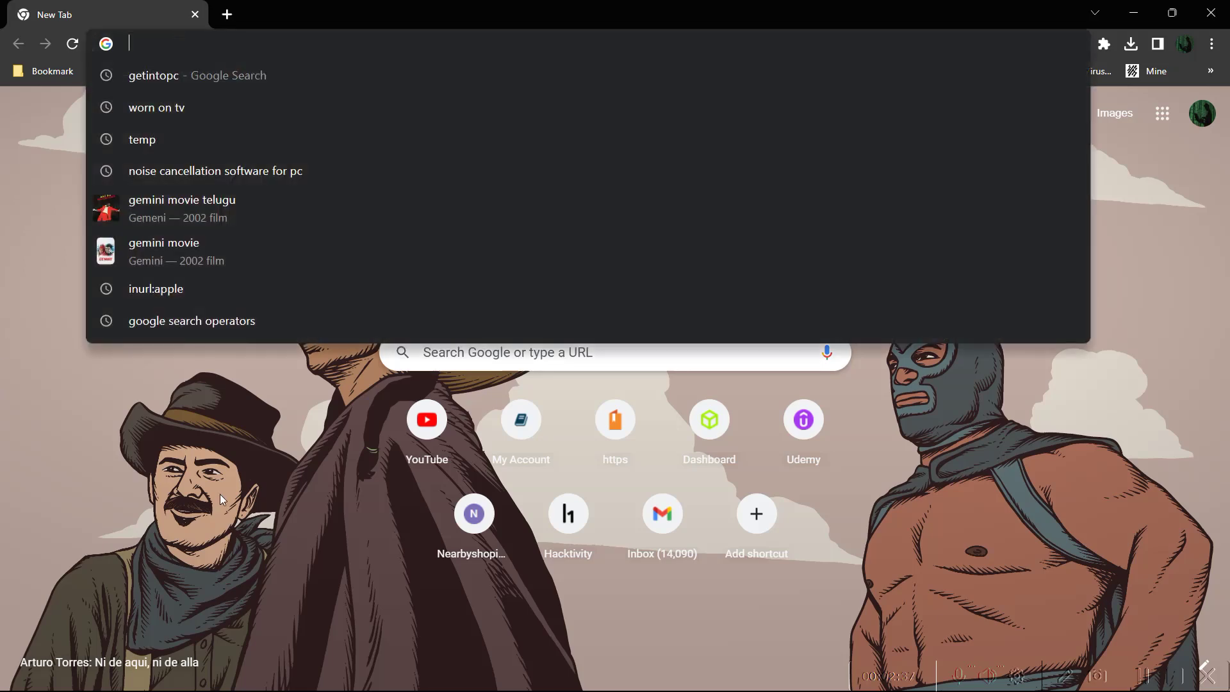
pyautogui.write('de')
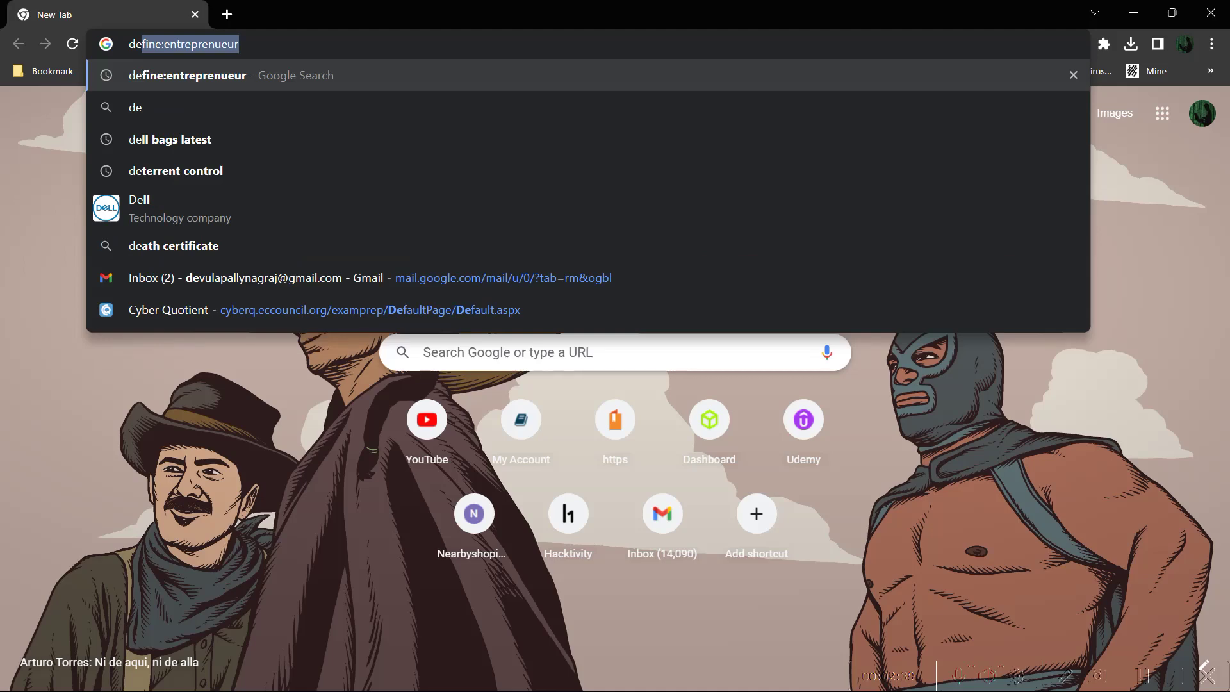
pyautogui.press('Return')
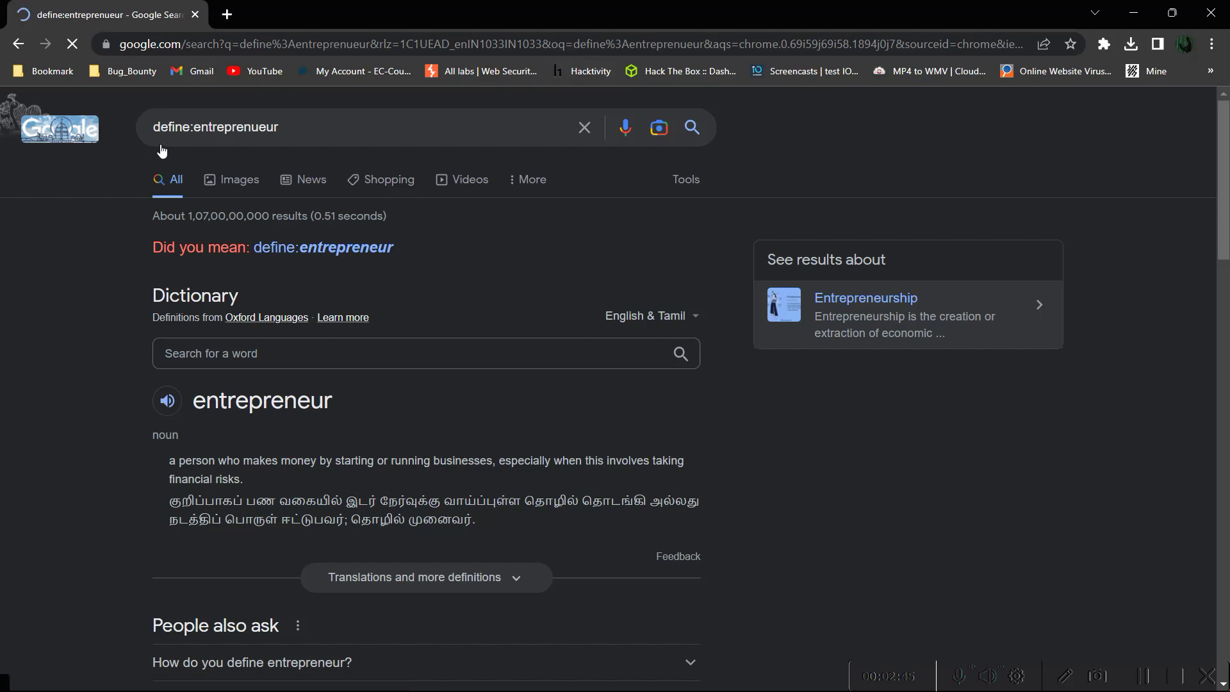
# Examine the dictionary definition of entrepreneur and the results listed below it
pyautogui.scroll(-2, 357, 233)
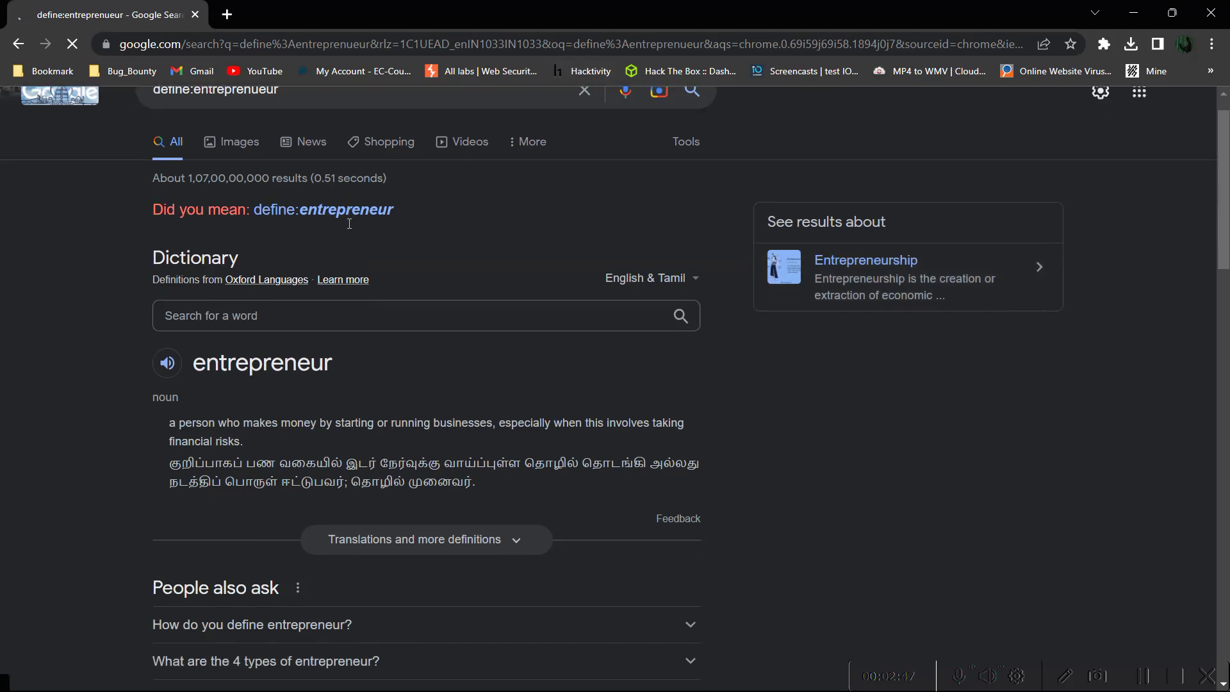
pyautogui.scroll(-2, 356, 227)
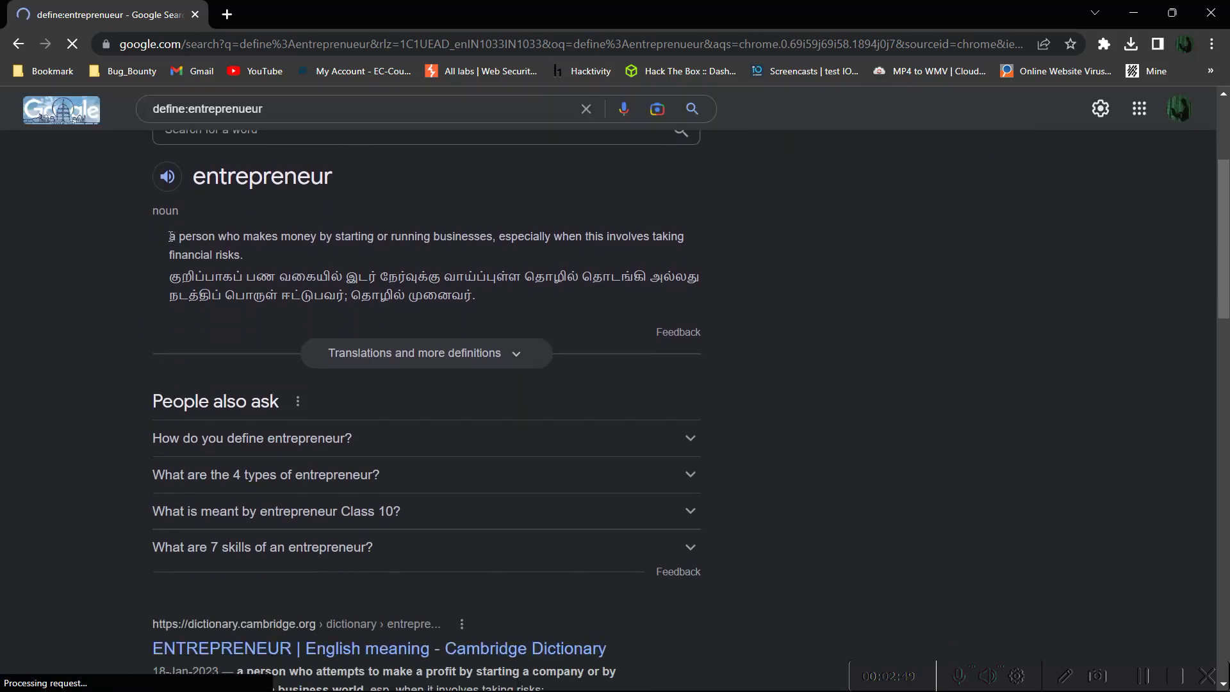
pyautogui.moveTo(178, 236); pyautogui.dragTo(777, 293)
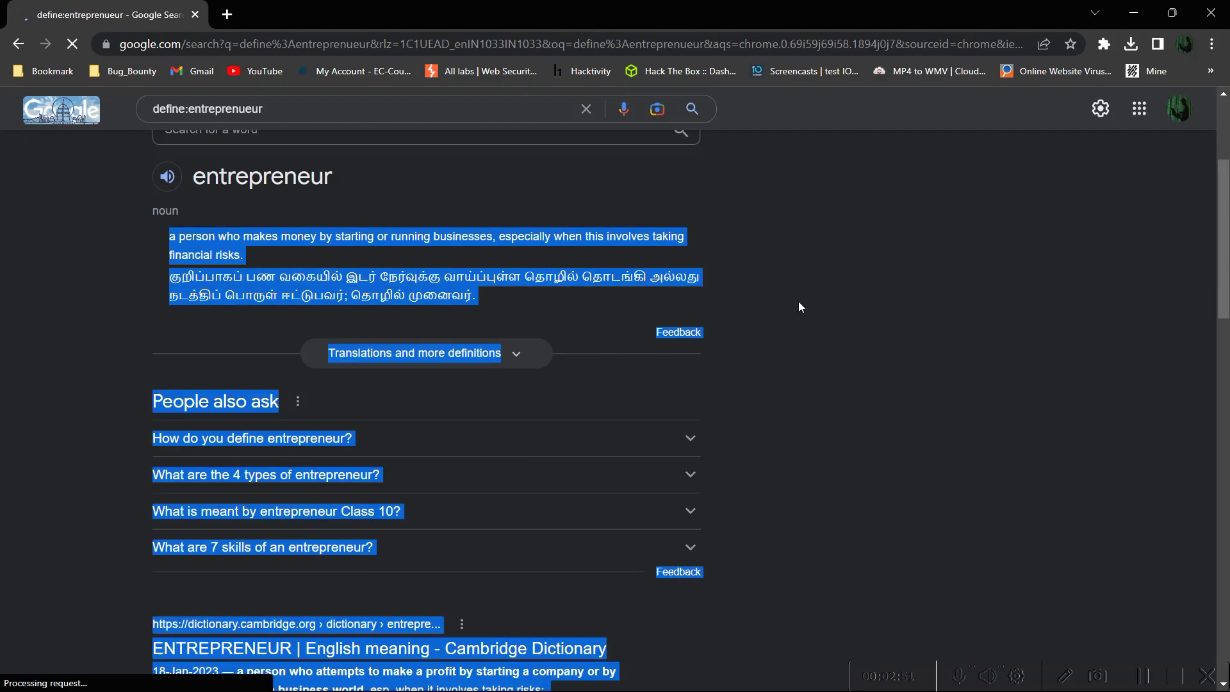
pyautogui.click(532, 351)
pyautogui.scroll(1, 531, 351)
pyautogui.scroll(3, 532, 352)
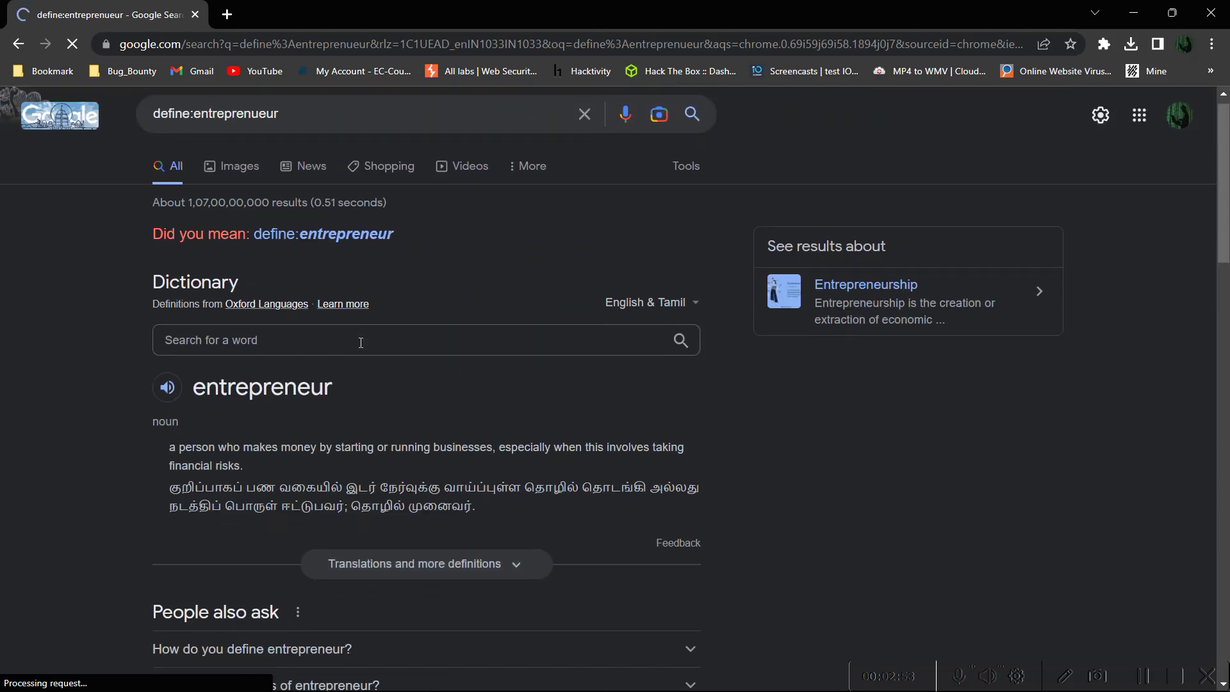
pyautogui.scroll(-6, 360, 339)
pyautogui.scroll(-6, 368, 329)
pyautogui.scroll(12, 375, 329)
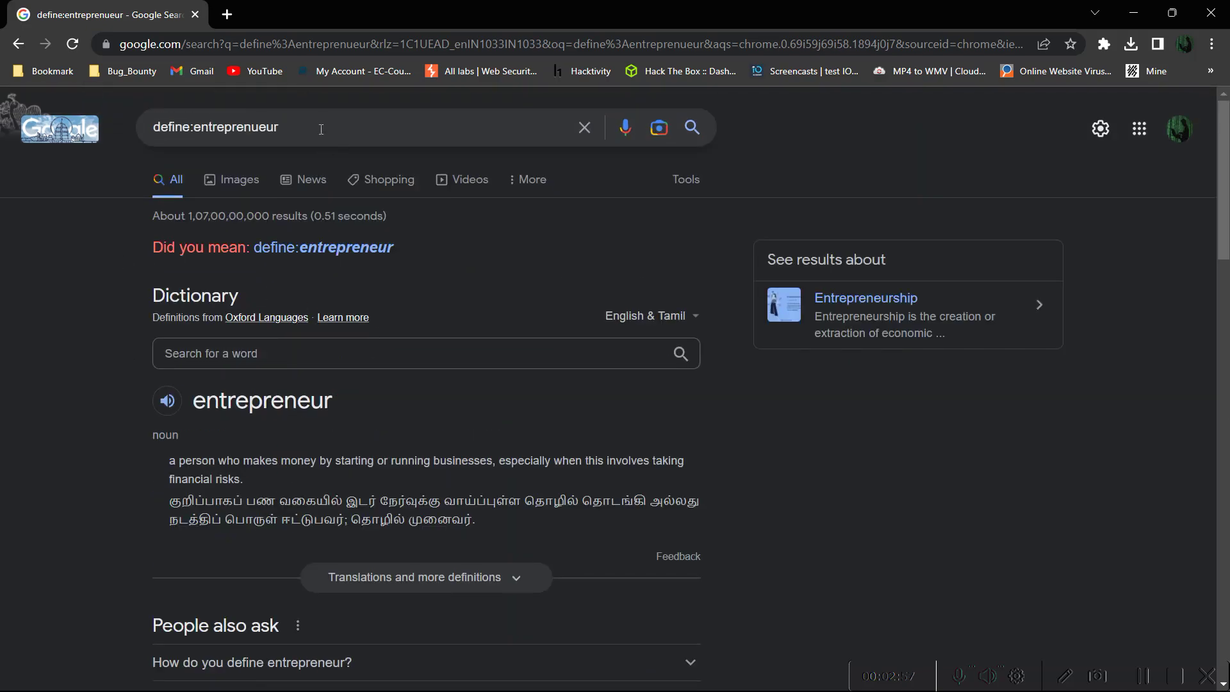
# Replace the definition results tab with a new tab and open Google's cached copy using the query "cache:apple.com"
pyautogui.click(228, 14)
pyautogui.click(195, 14)
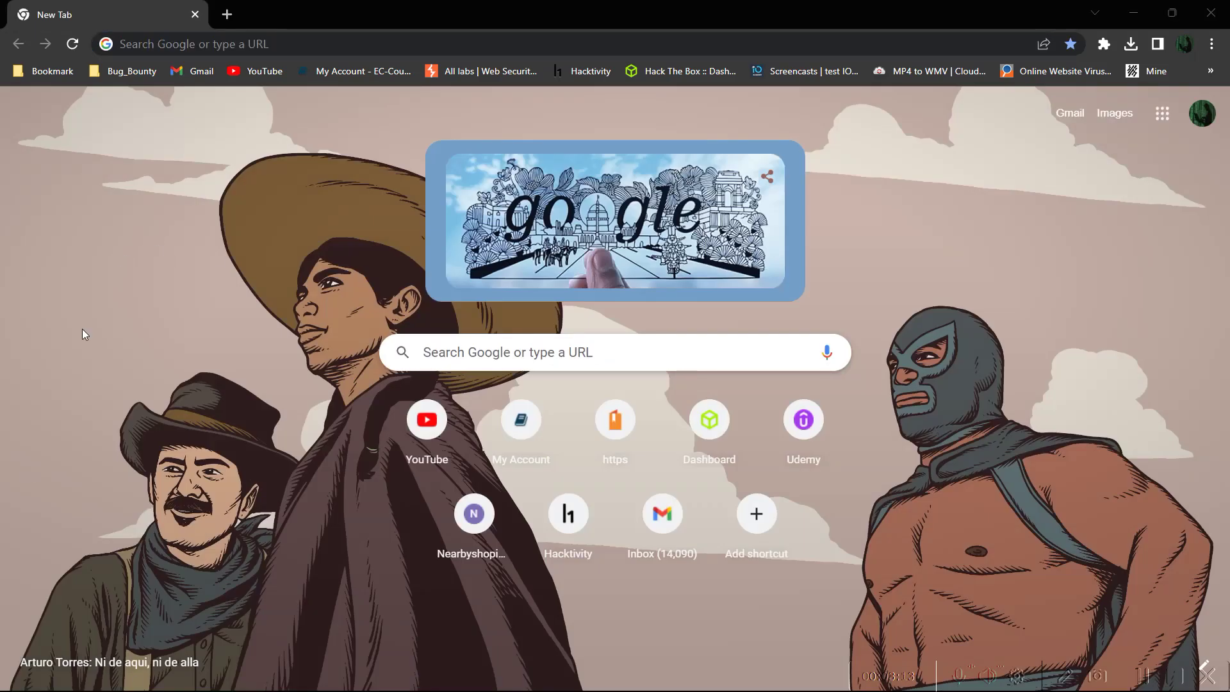
pyautogui.click(131, 43)
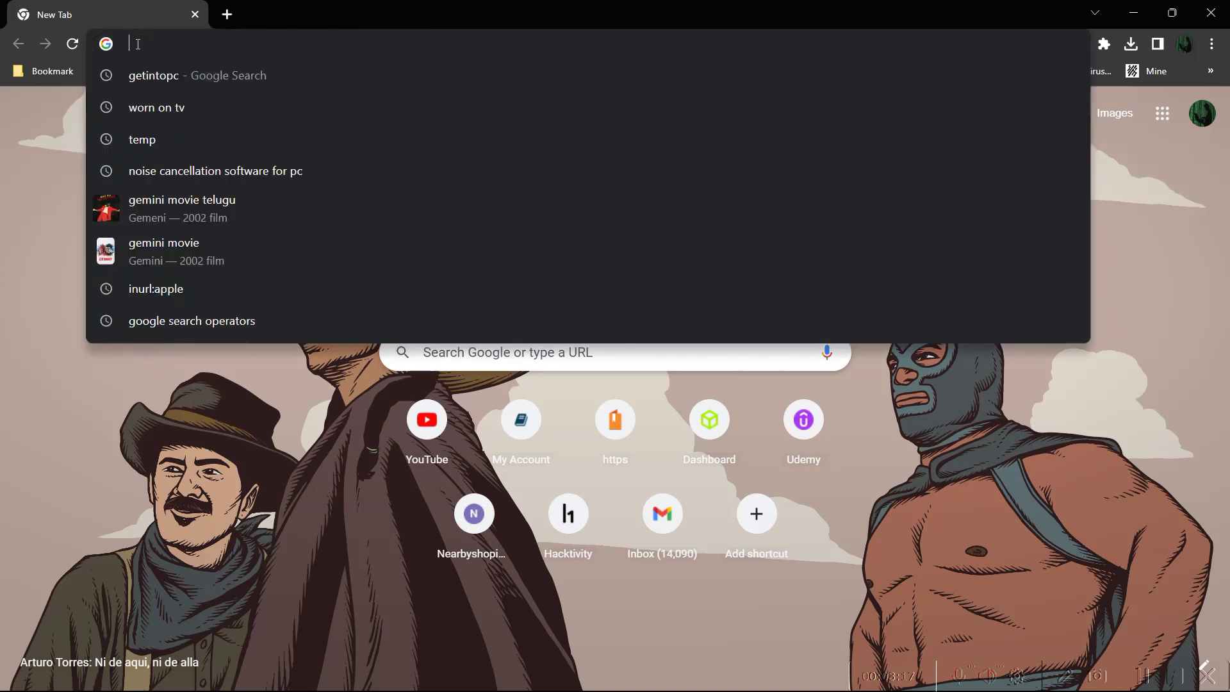
pyautogui.write('ca')
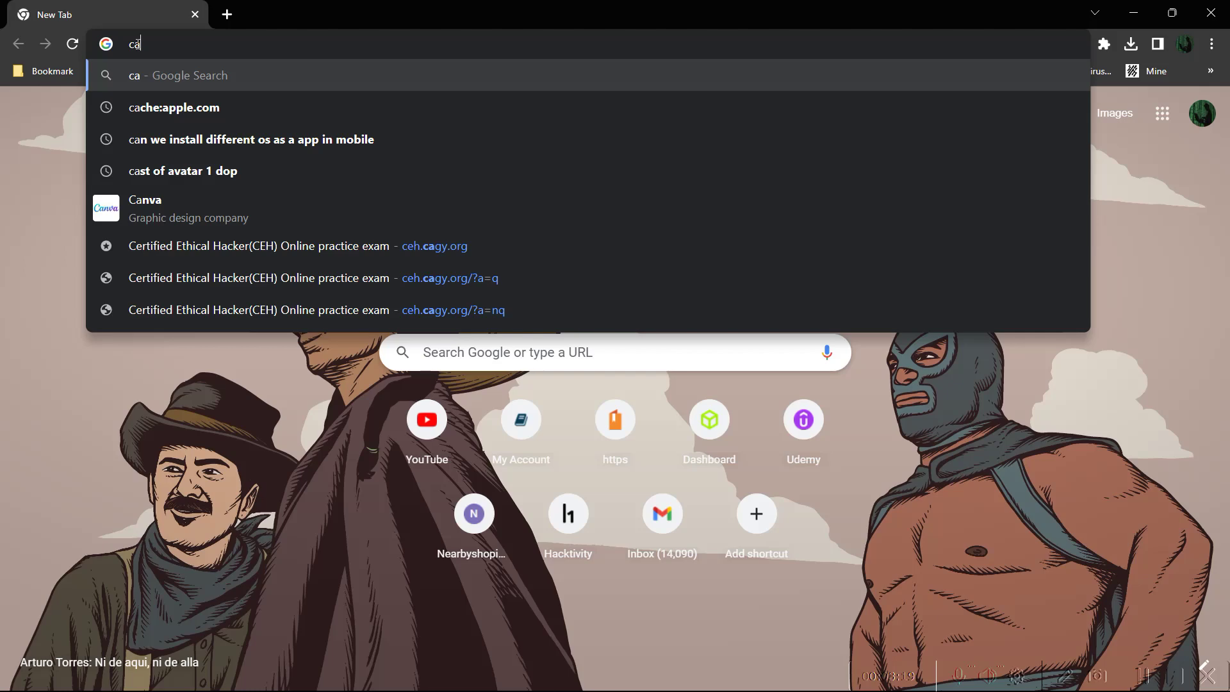
pyautogui.write('che')
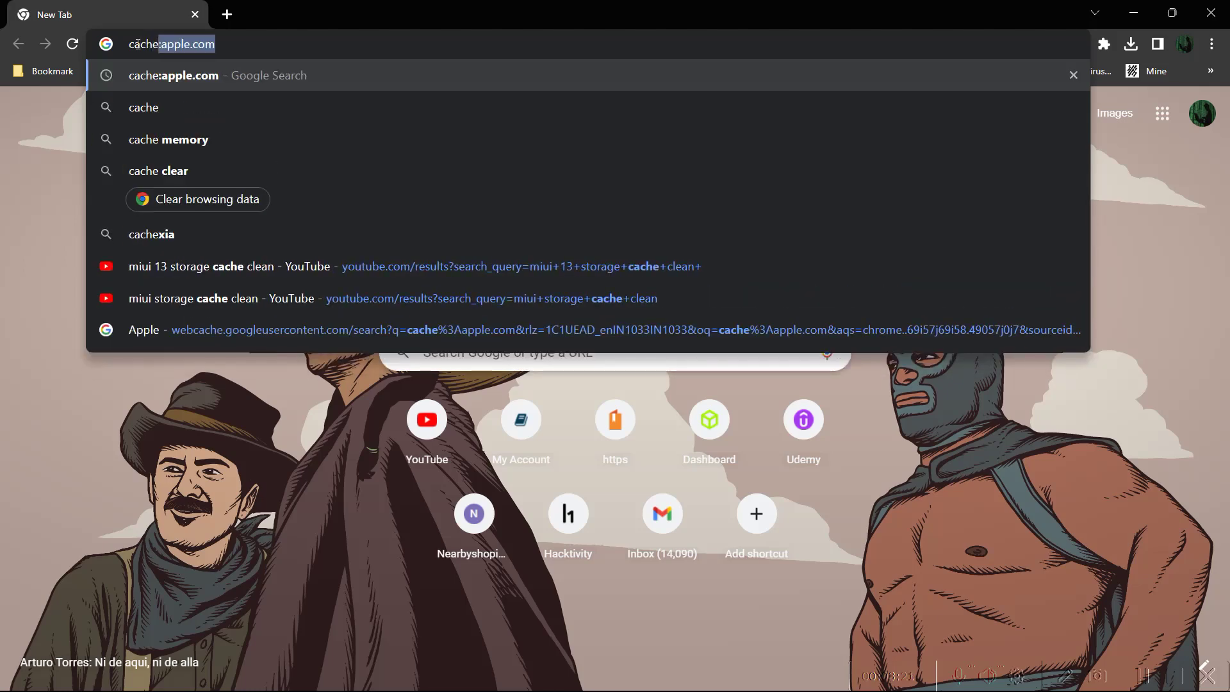
pyautogui.press('Return')
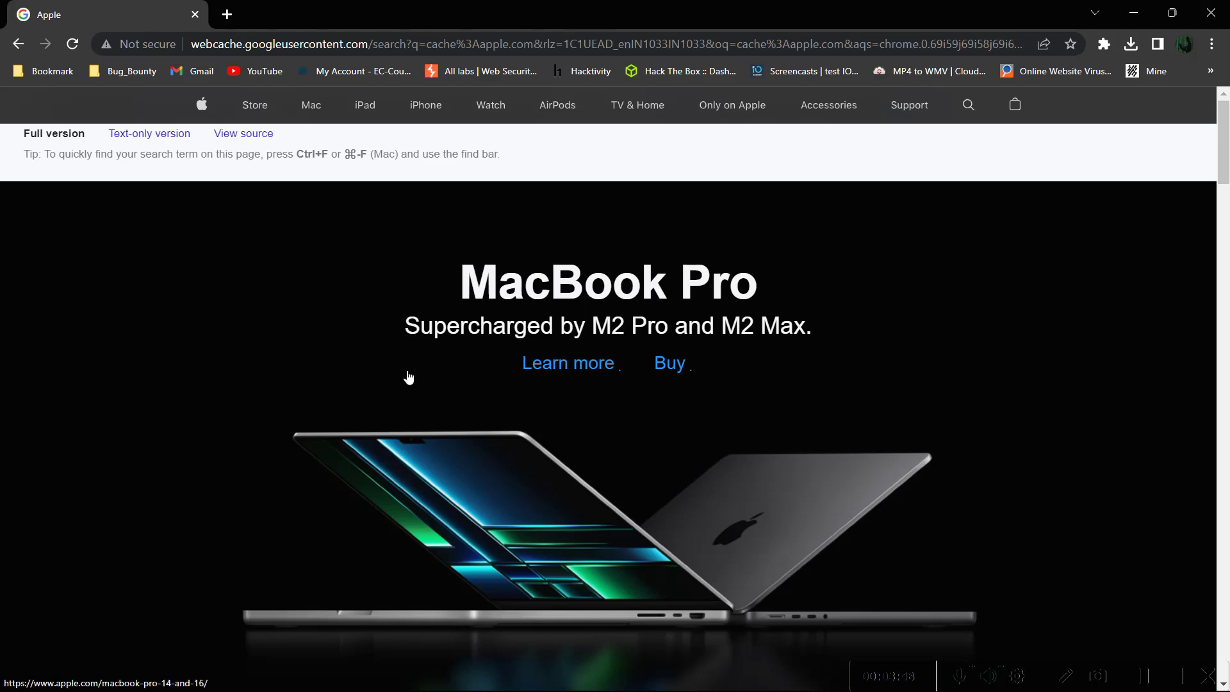
# Look through the cached Apple home page from its header to the product sections and back
pyautogui.scroll(-15, 408, 376)
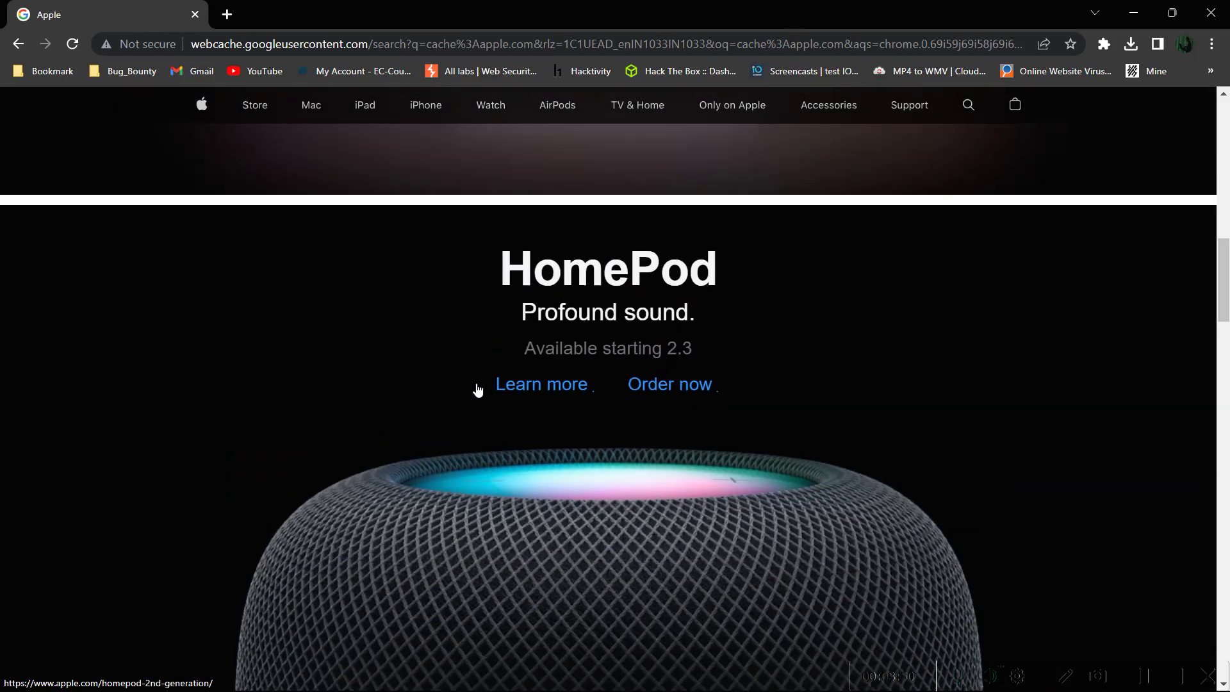
pyautogui.scroll(-20, 477, 389)
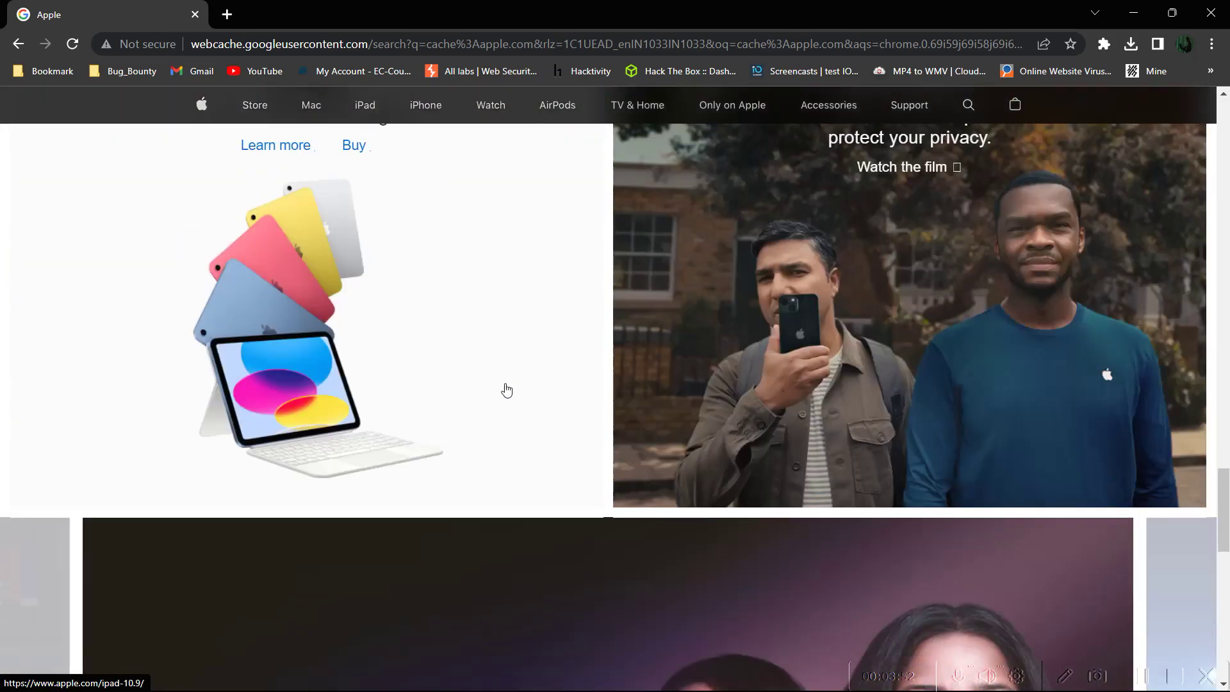
pyautogui.scroll(15, 503, 397)
pyautogui.scroll(4, 432, 318)
pyautogui.scroll(7, 431, 124)
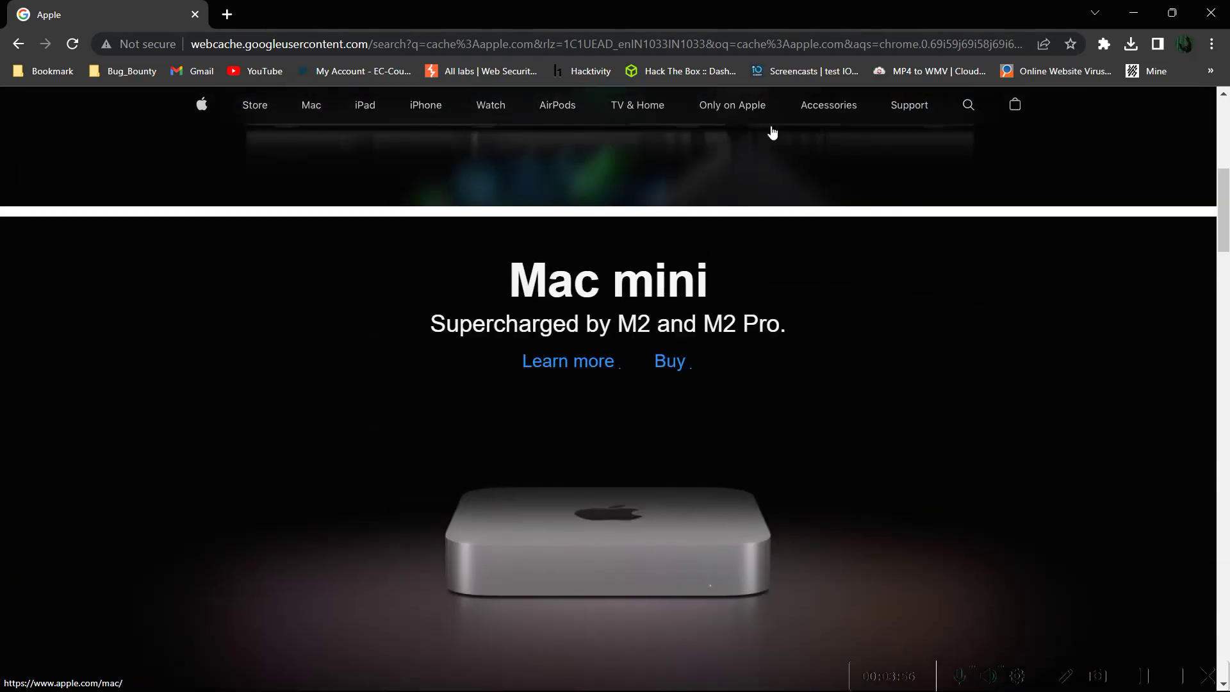
pyautogui.scroll(6, 788, 125)
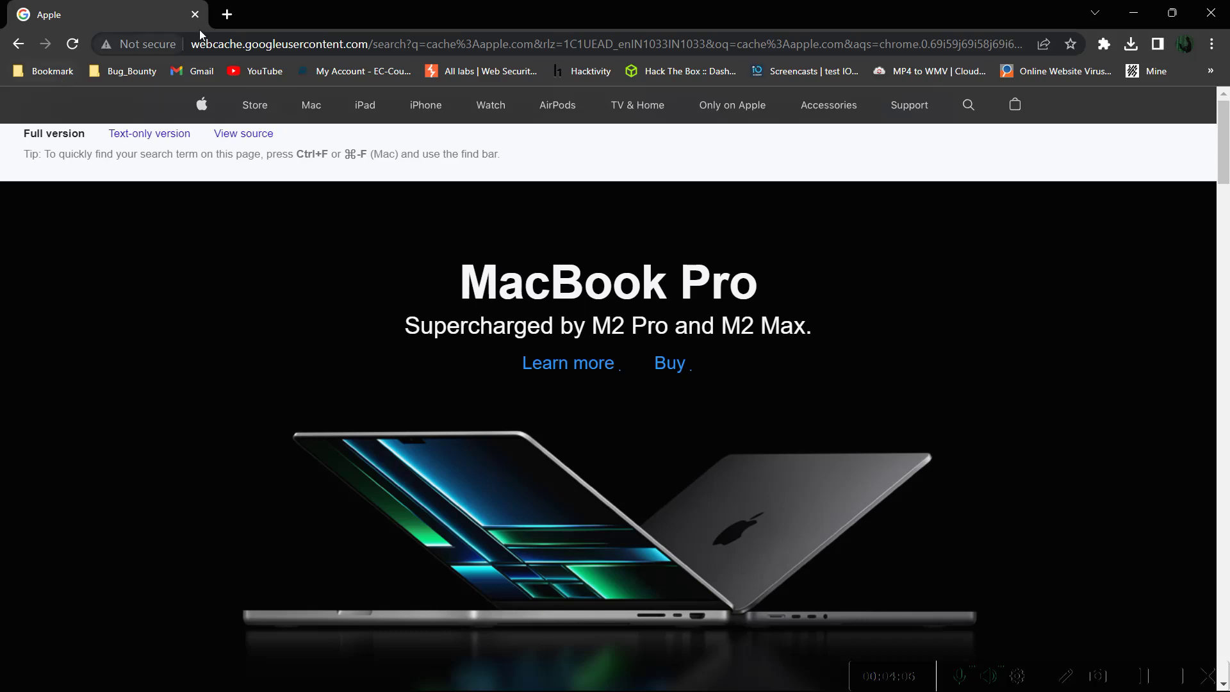
# Search Google for "apple filetype:pdf" in a new tab, keeping the cached Apple page open
pyautogui.click(228, 14)
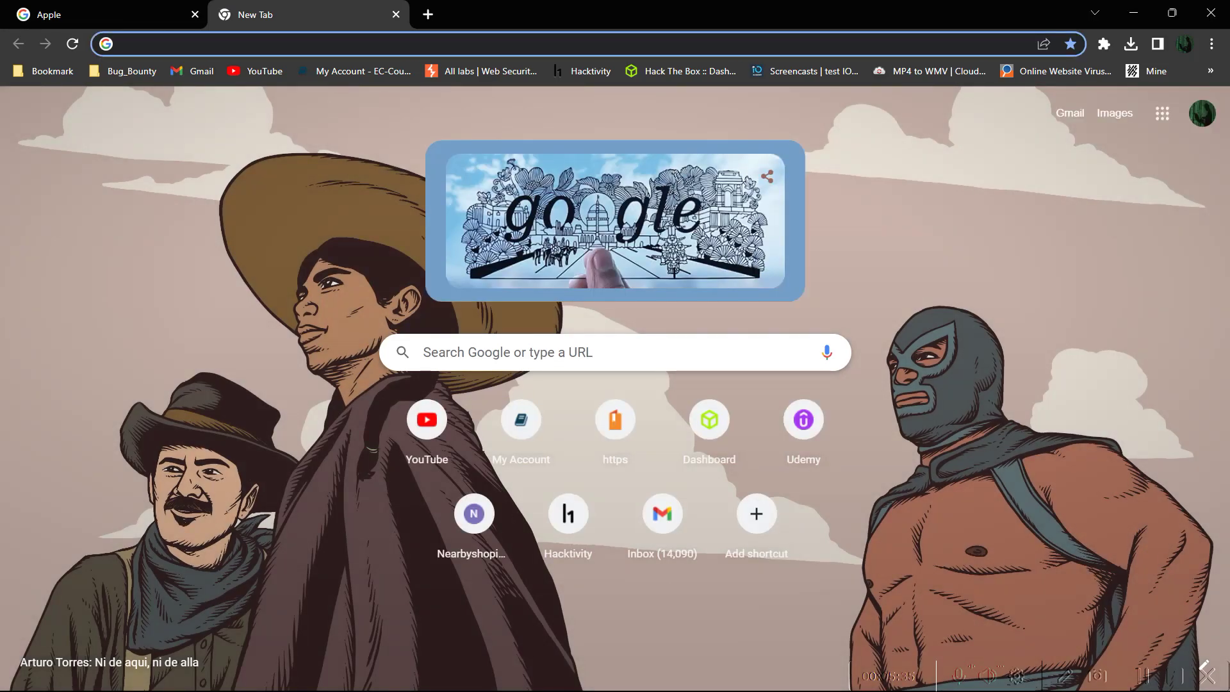
pyautogui.write('apple')
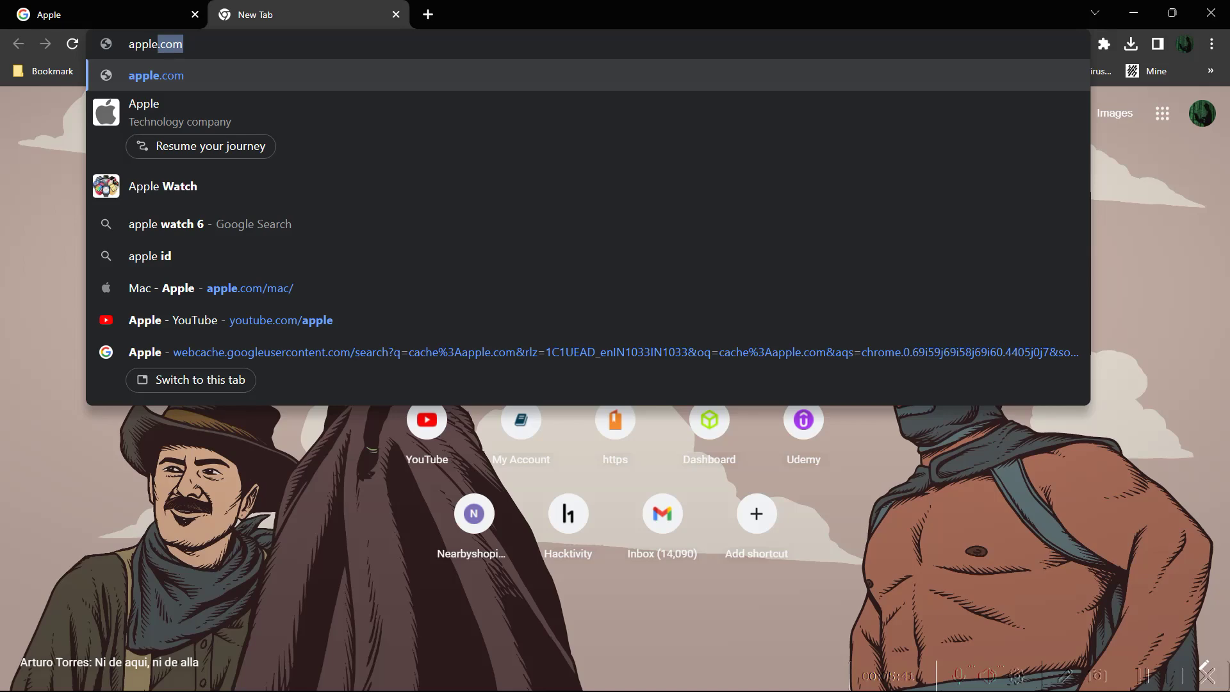
pyautogui.write('f')
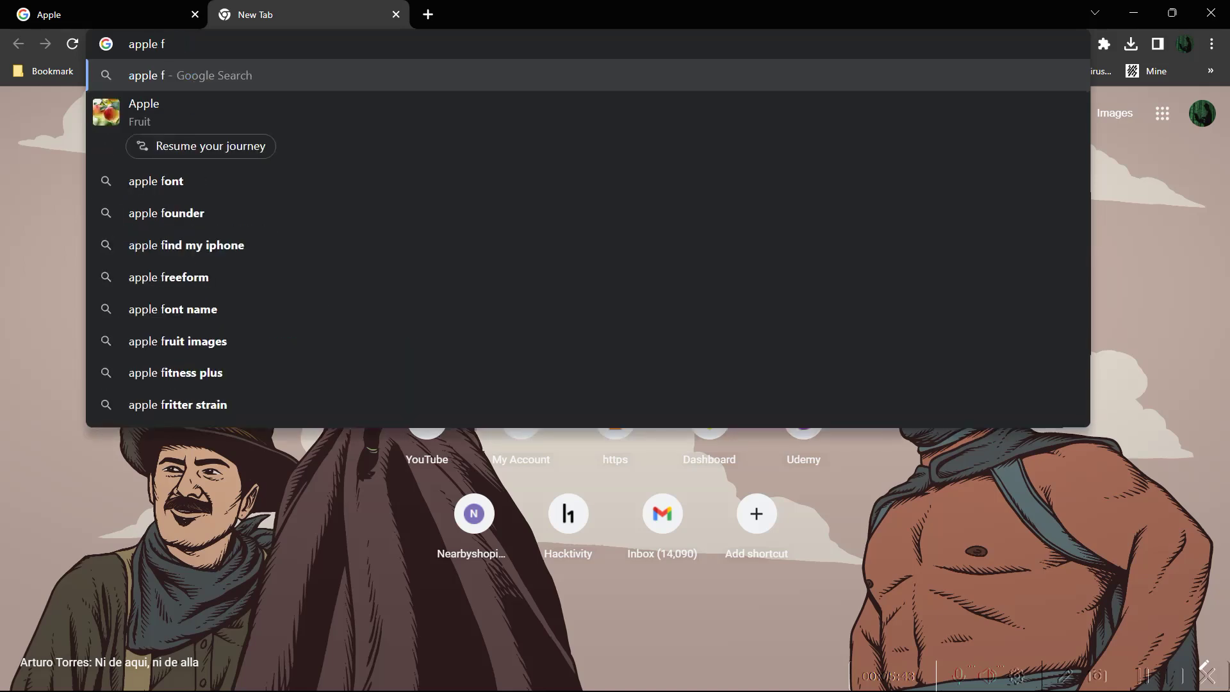
pyautogui.write('ilety[e')
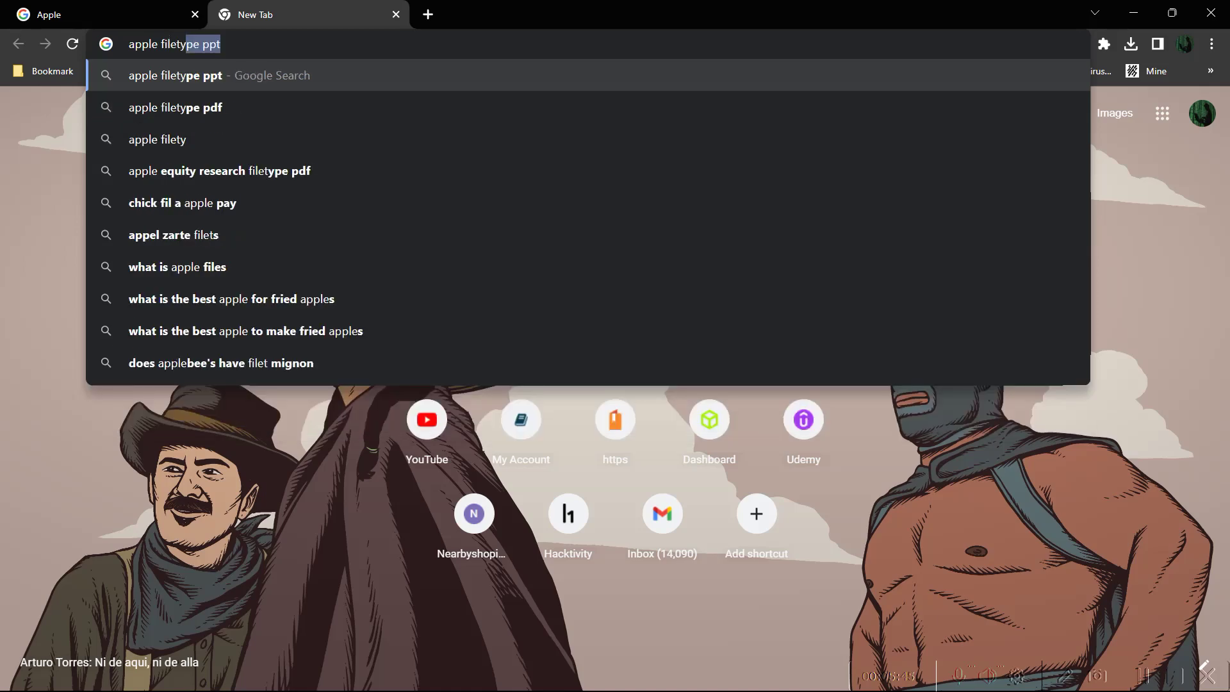
pyautogui.press('BackSpace')
pyautogui.press('BackSpace')
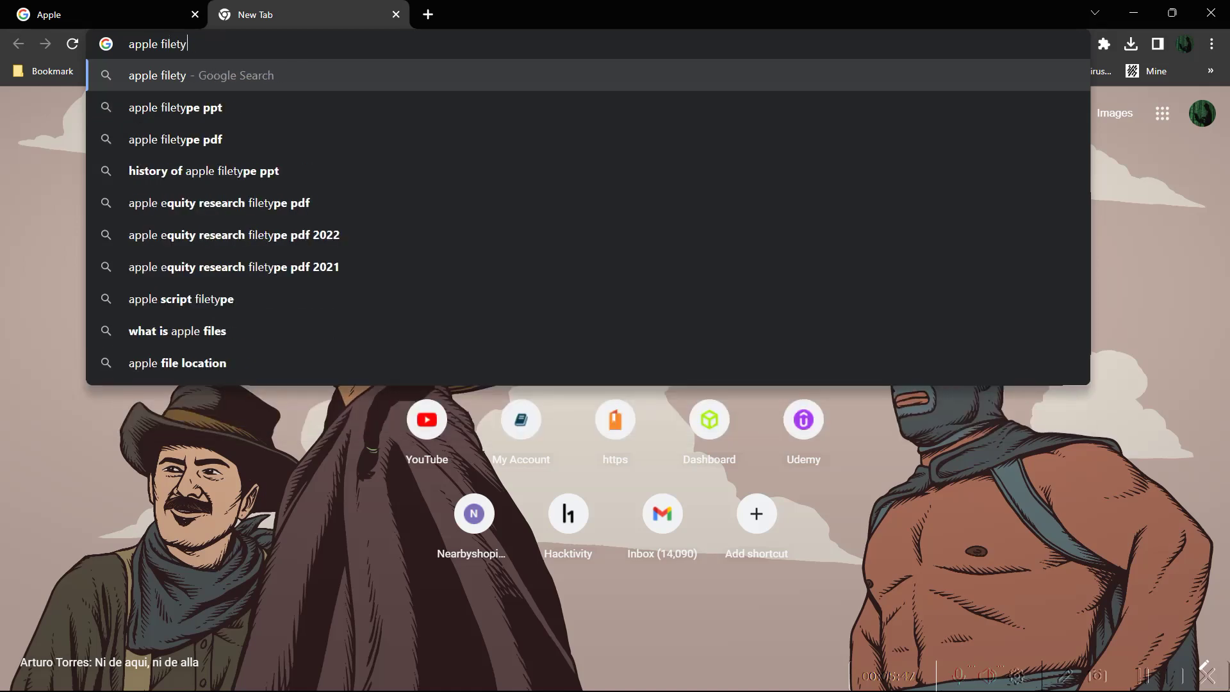
pyautogui.write('pe')
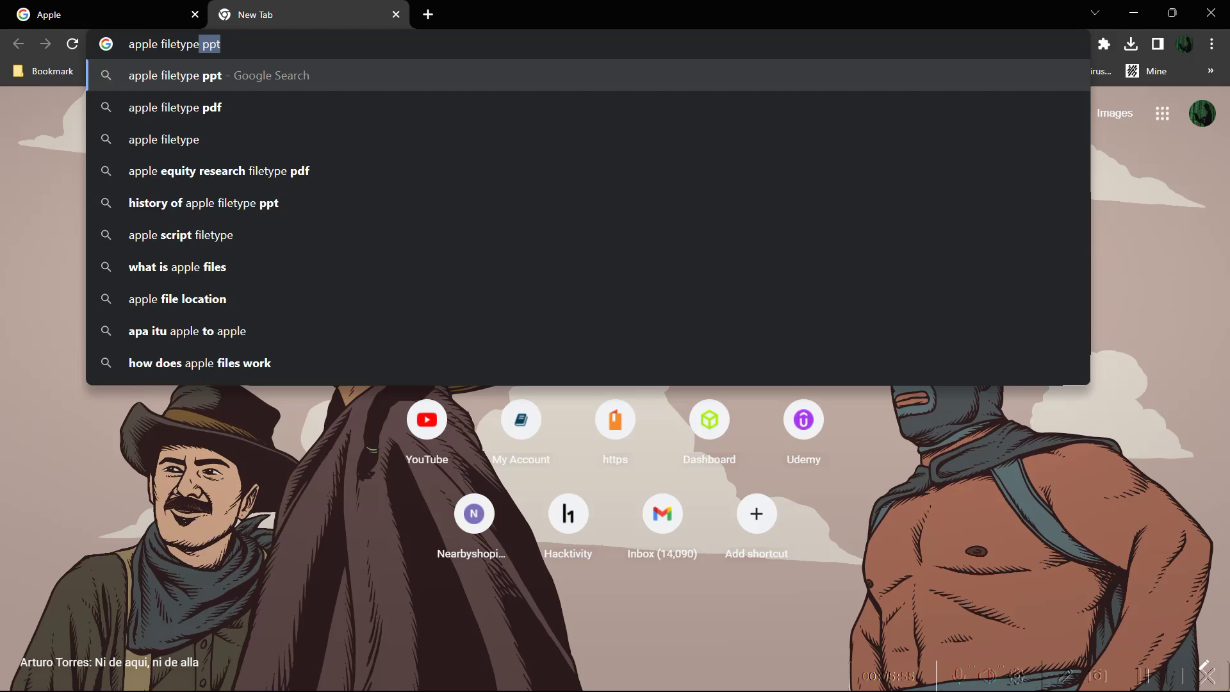
pyautogui.write(':')
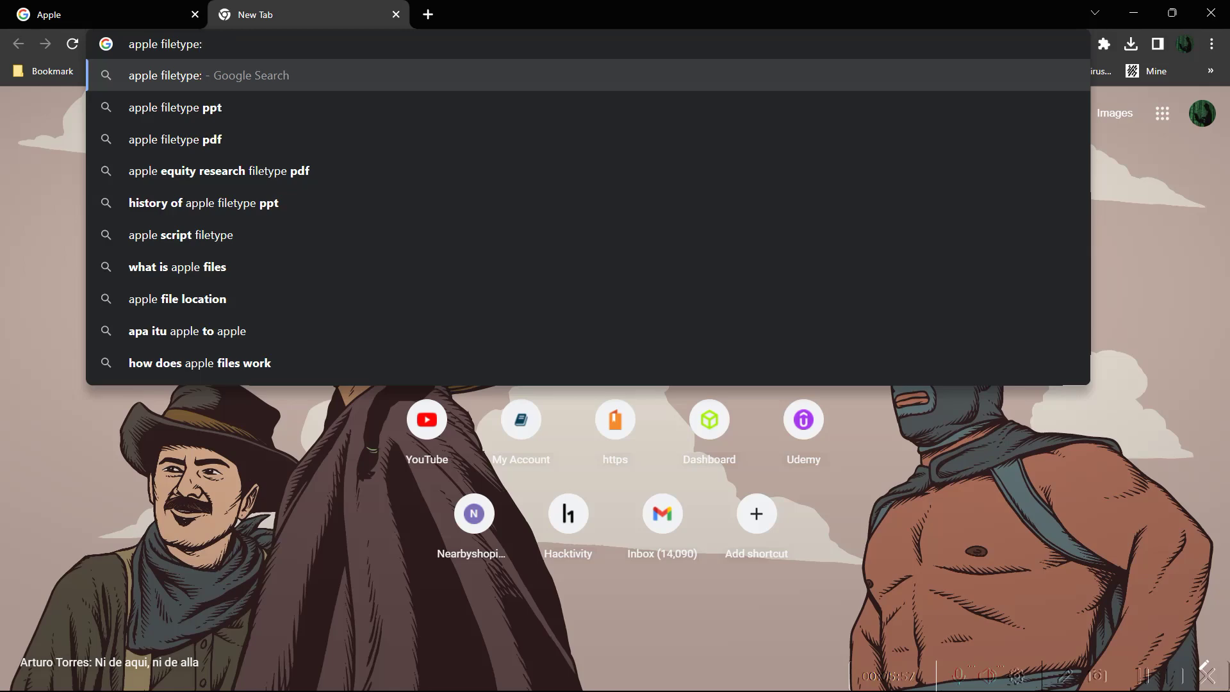
pyautogui.write('pdf')
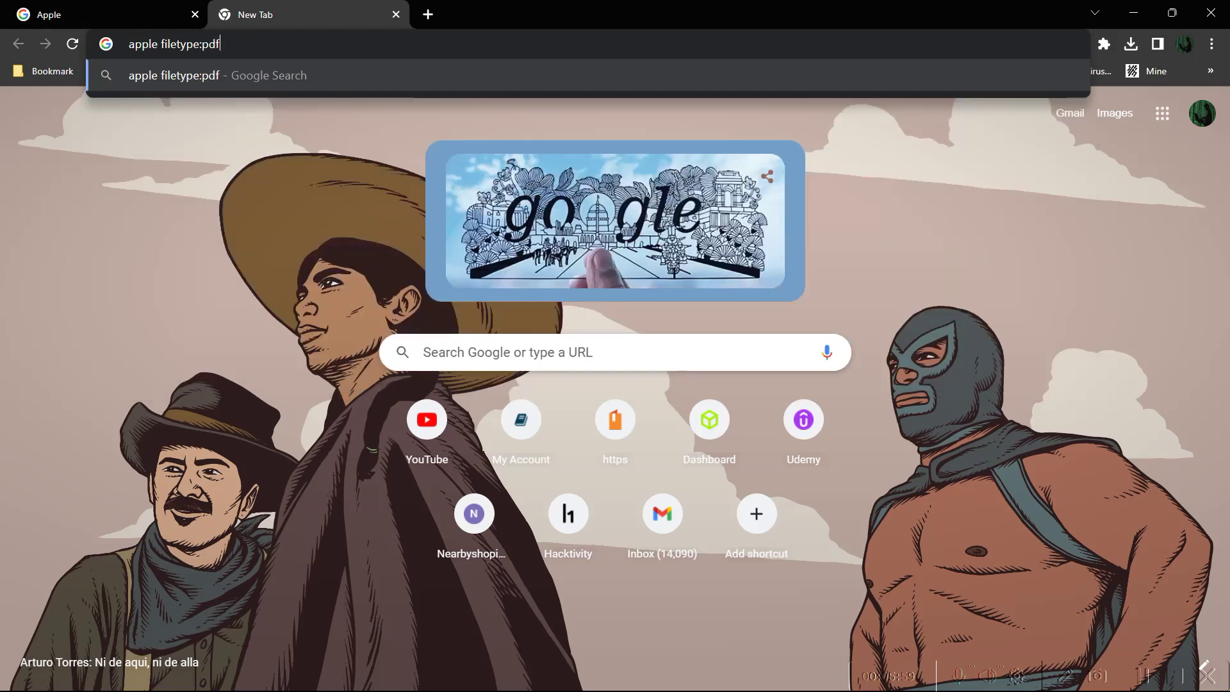
pyautogui.press('Return')
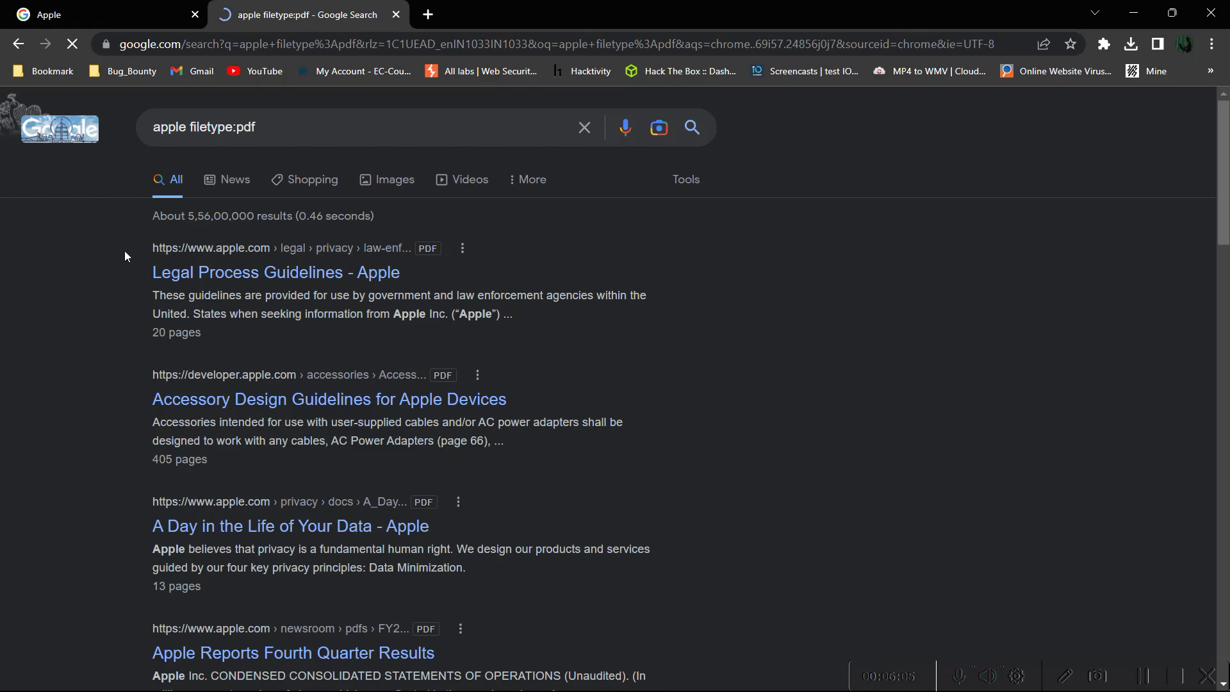
# Examine the PDF search results for Apple, checking their titles, source addresses and file type labels
pyautogui.moveTo(179, 256); pyautogui.dragTo(405, 252)
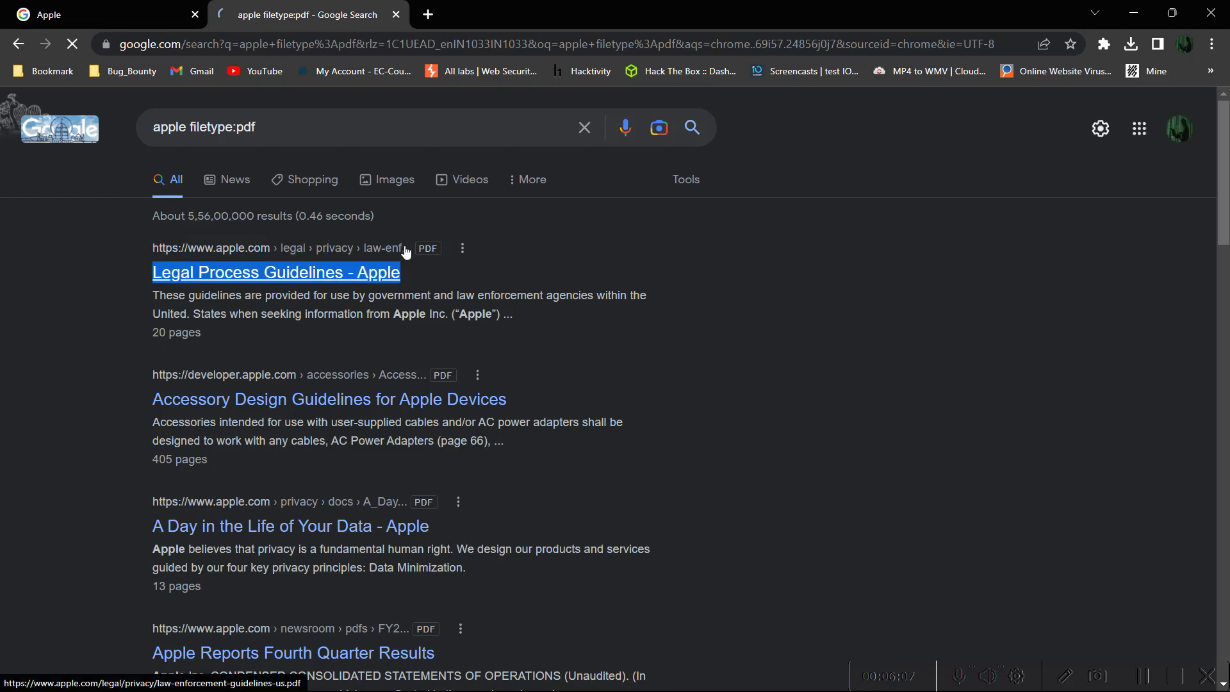
pyautogui.scroll(-1, 406, 252)
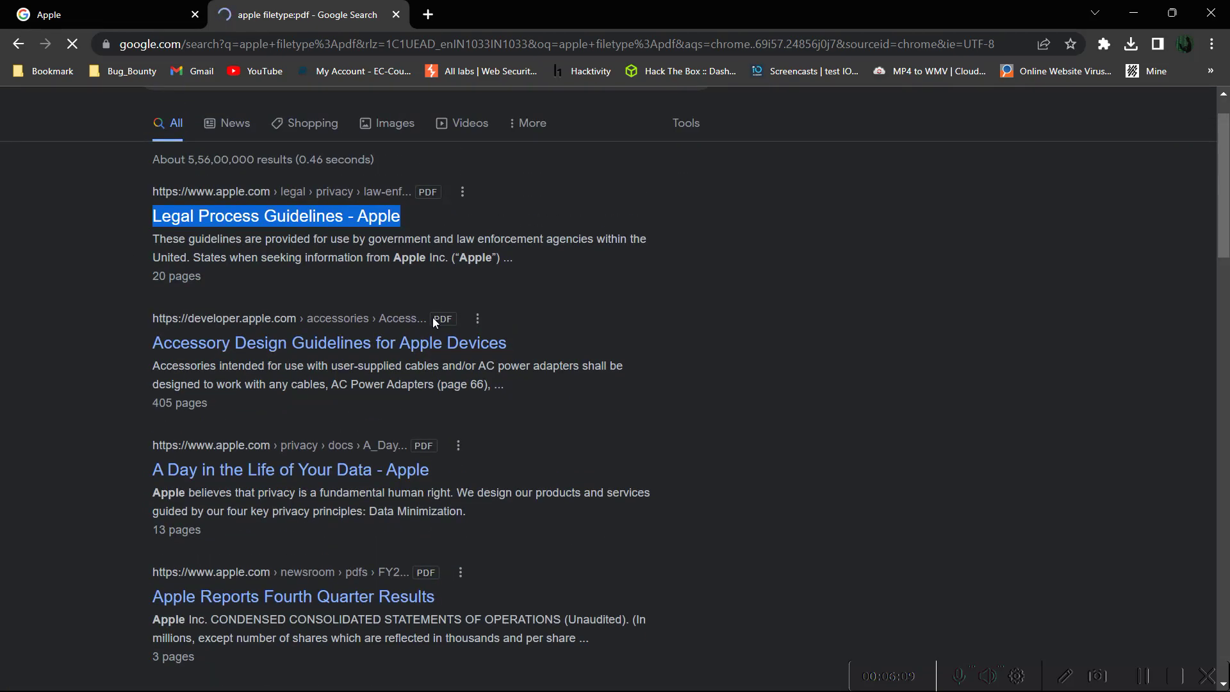
pyautogui.doubleClick(435, 319)
pyautogui.scroll(-2, 294, 357)
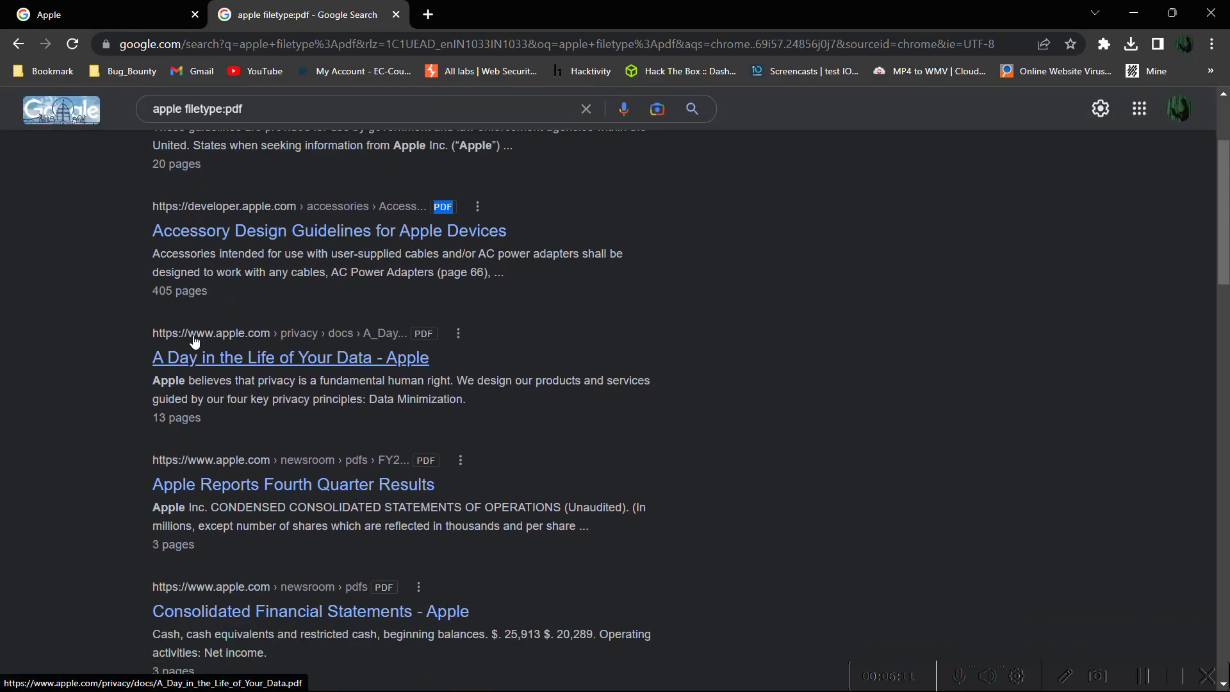
pyautogui.scroll(-2, 243, 336)
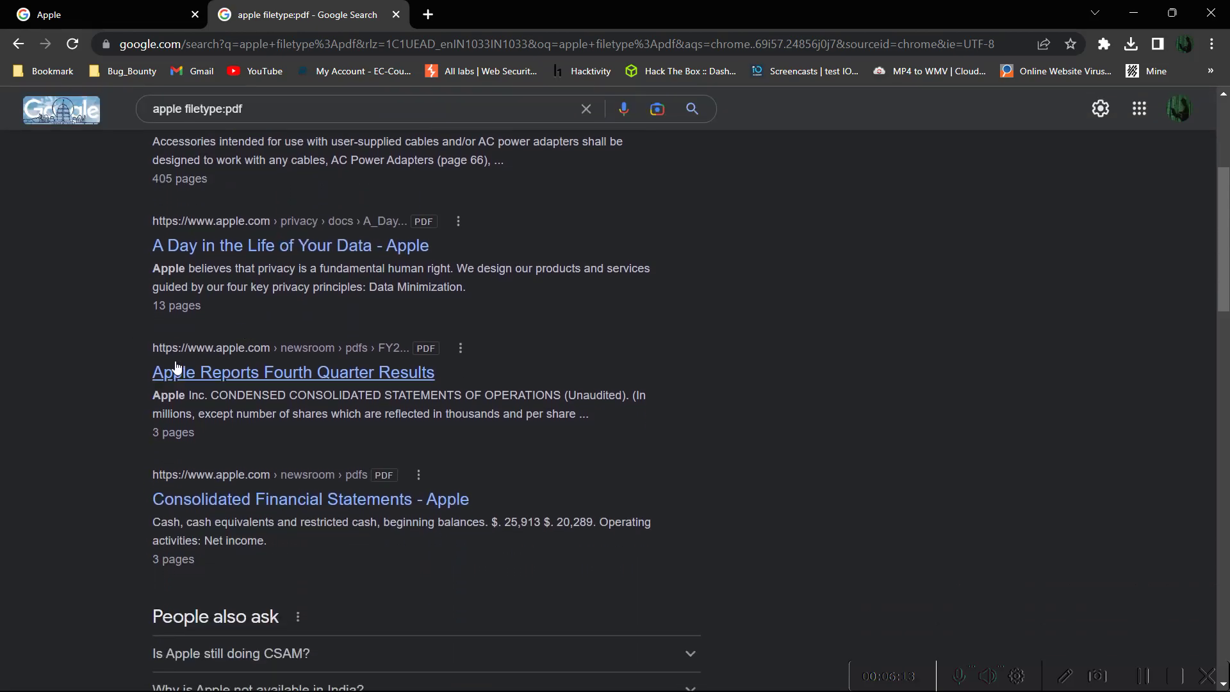
pyautogui.scroll(-3, 195, 359)
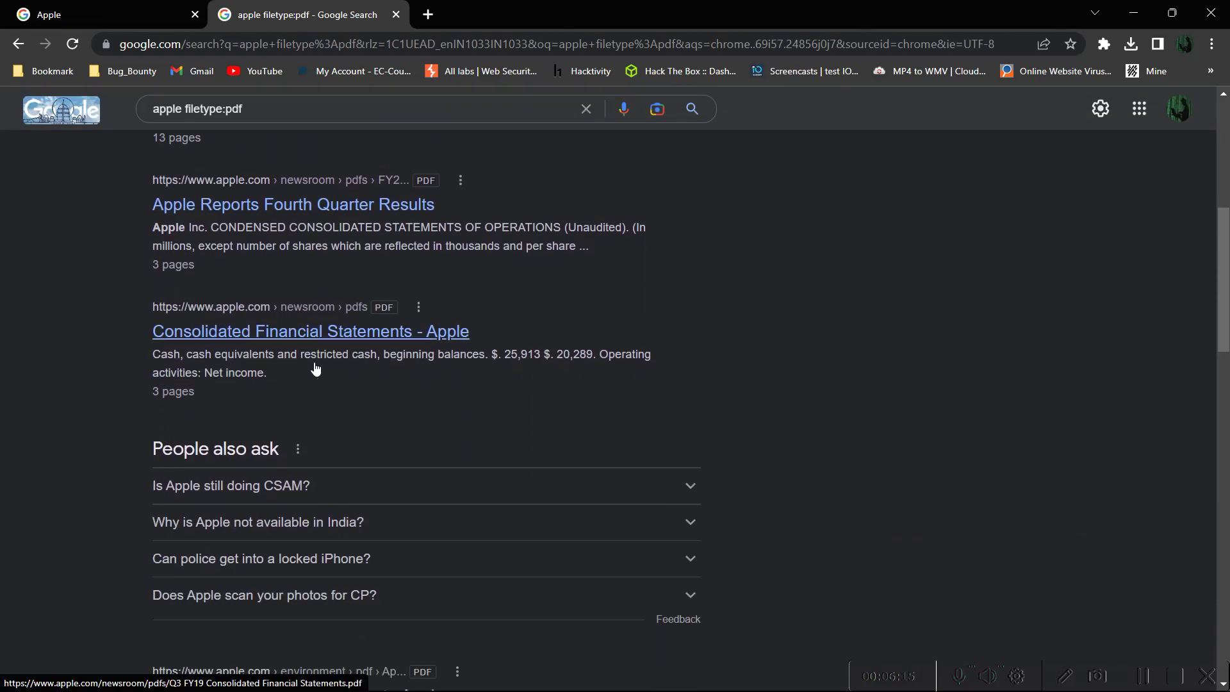
pyautogui.scroll(8, 311, 369)
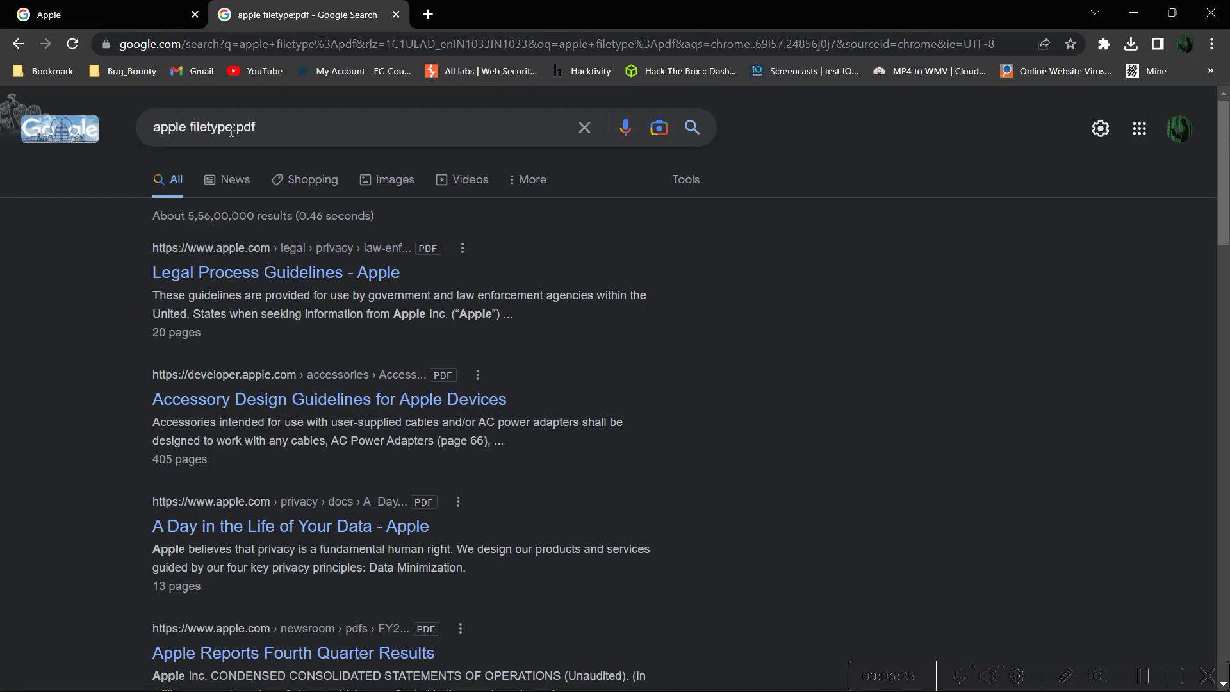
# Open a new blank tab and close the "apple filetype:pdf" results tab
pyautogui.click(429, 14)
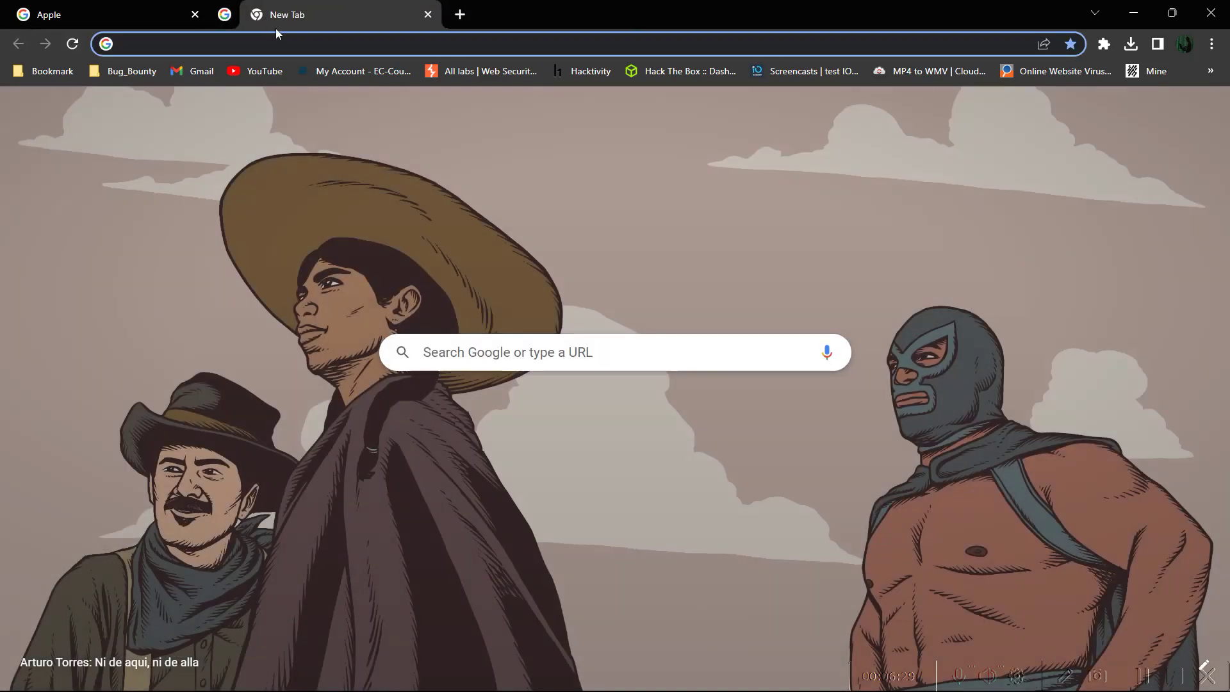
pyautogui.middleClick(276, 23)
pyautogui.click(244, 44)
pyautogui.click(48, 229)
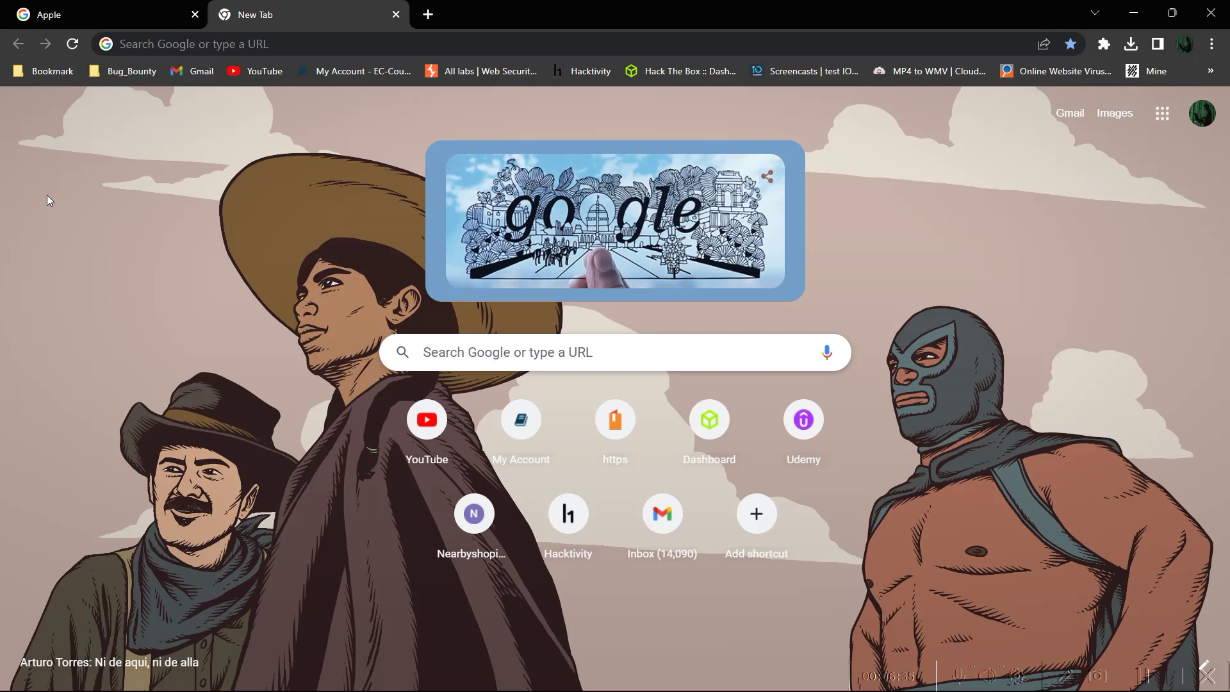
# Search Google for "site:apple.com" in the blank tab
pyautogui.click(320, 43)
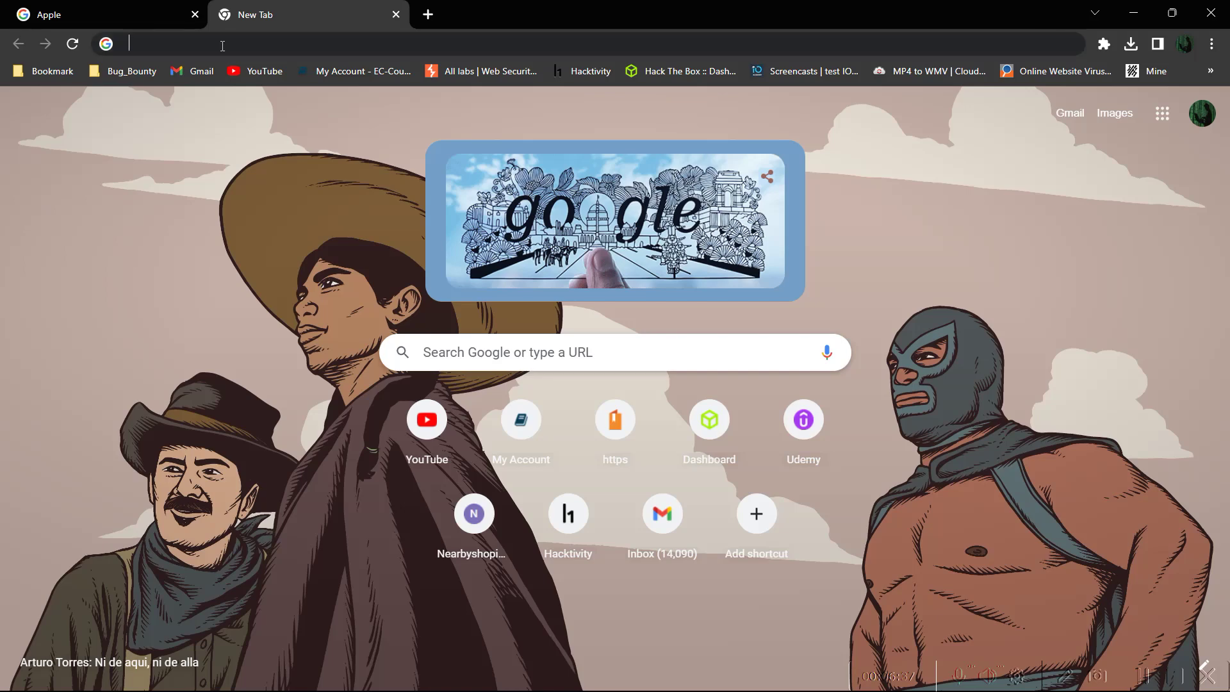
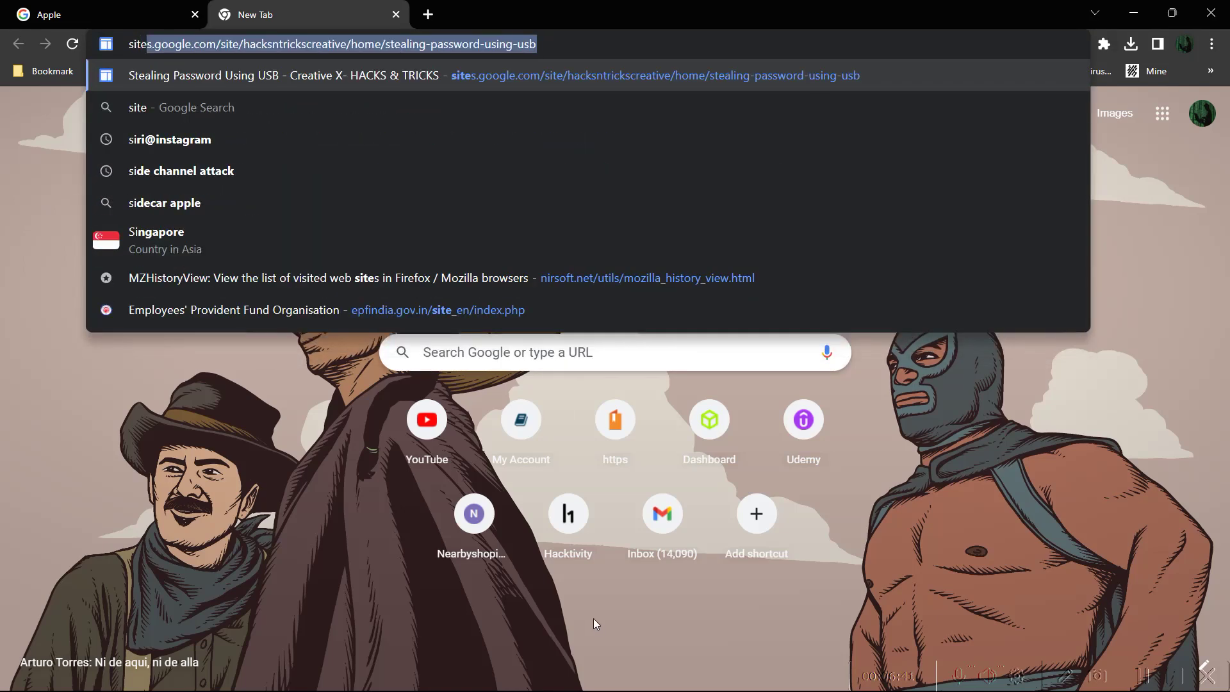
pyautogui.press('BackSpace')
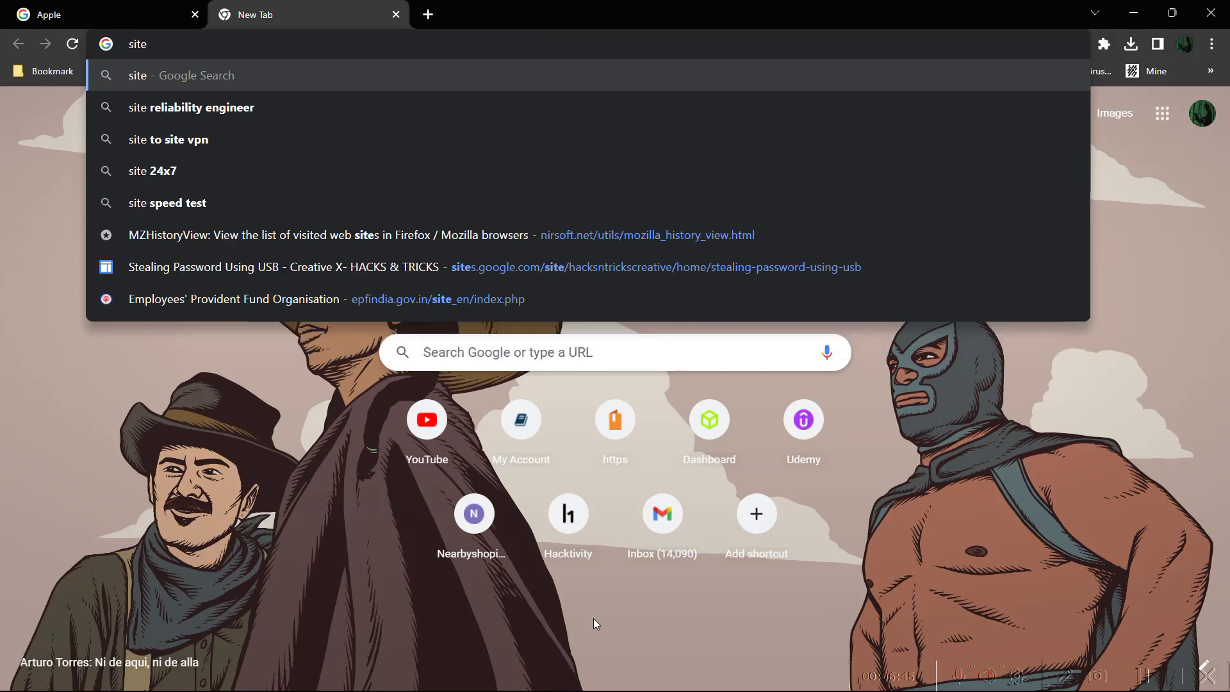
pyautogui.write(':')
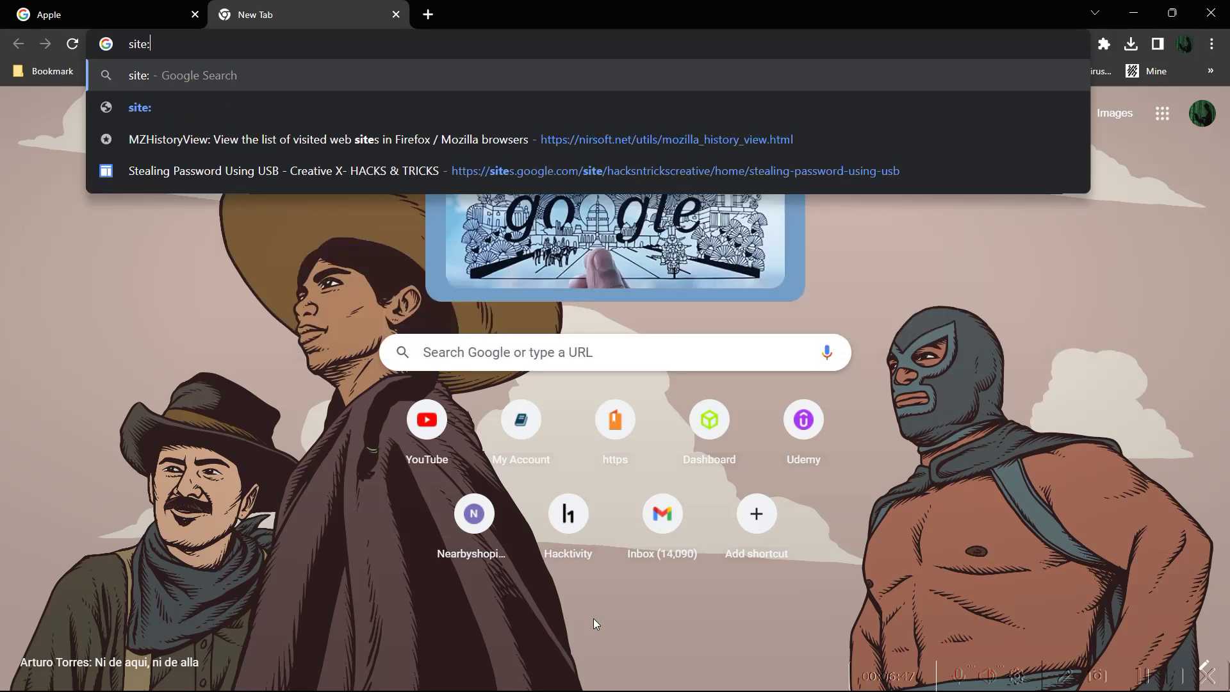
pyautogui.write('apple.com')
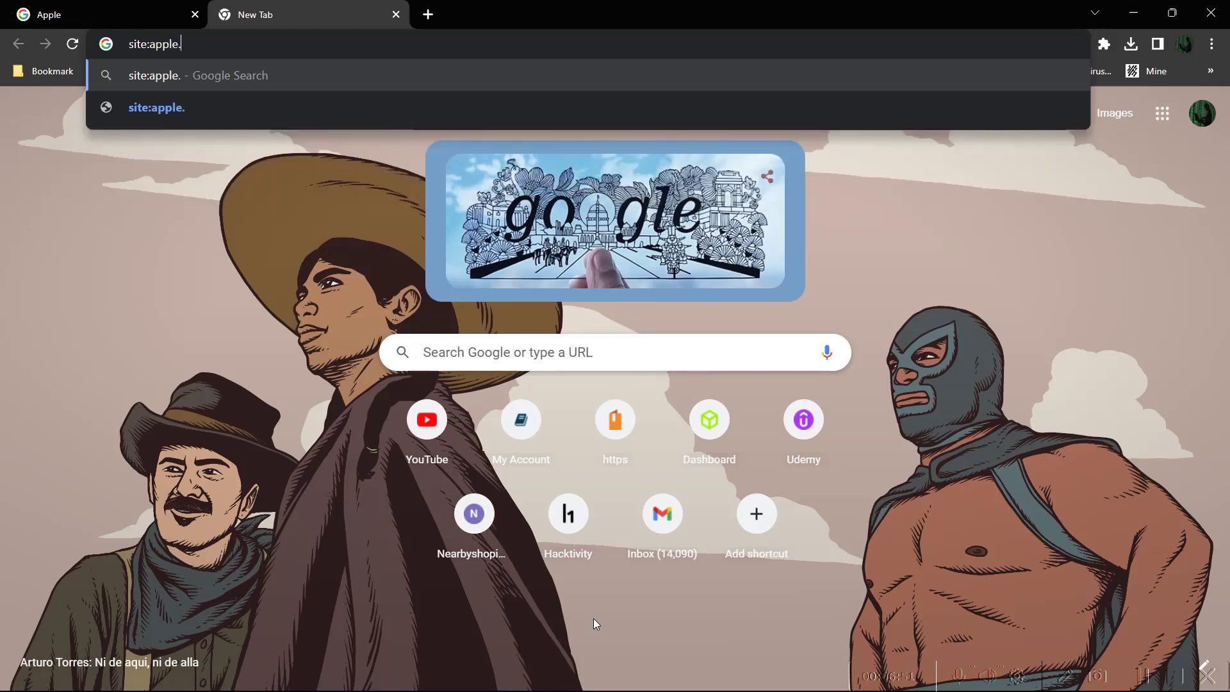
pyautogui.press('Return')
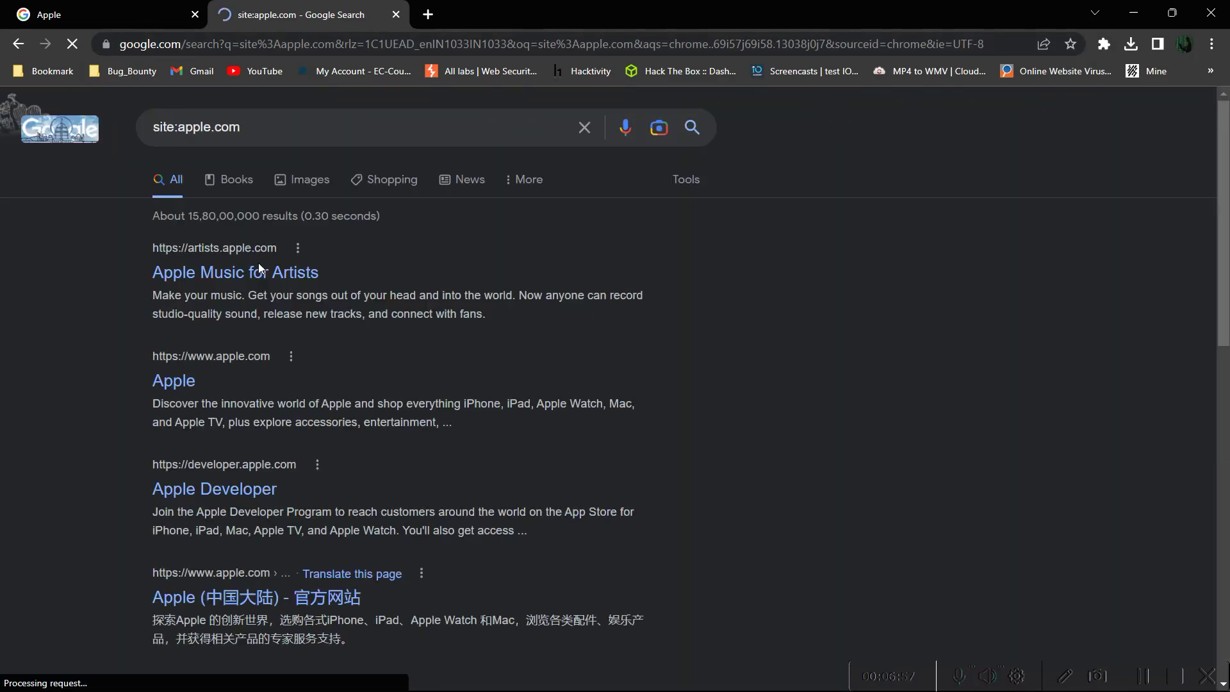
# Look through the site:apple.com results, checking that the source addresses belong to the apple.com domain
pyautogui.scroll(-1, 260, 269)
pyautogui.scroll(-4, 189, 314)
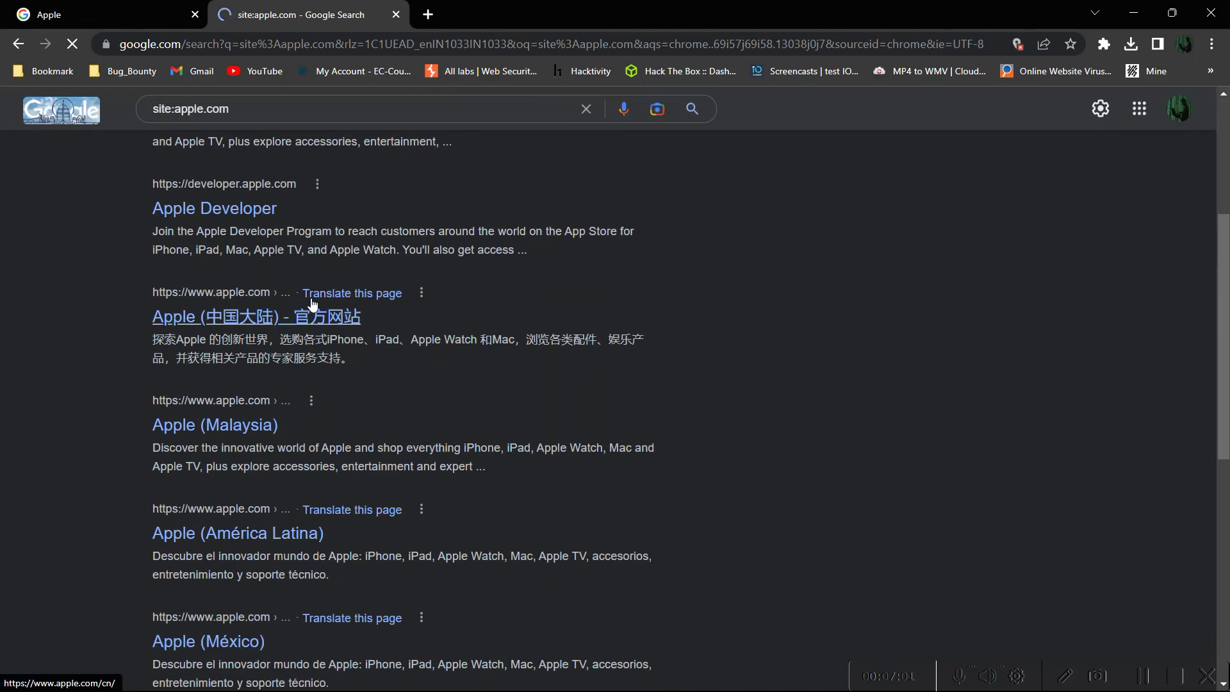
pyautogui.scroll(-3, 163, 398)
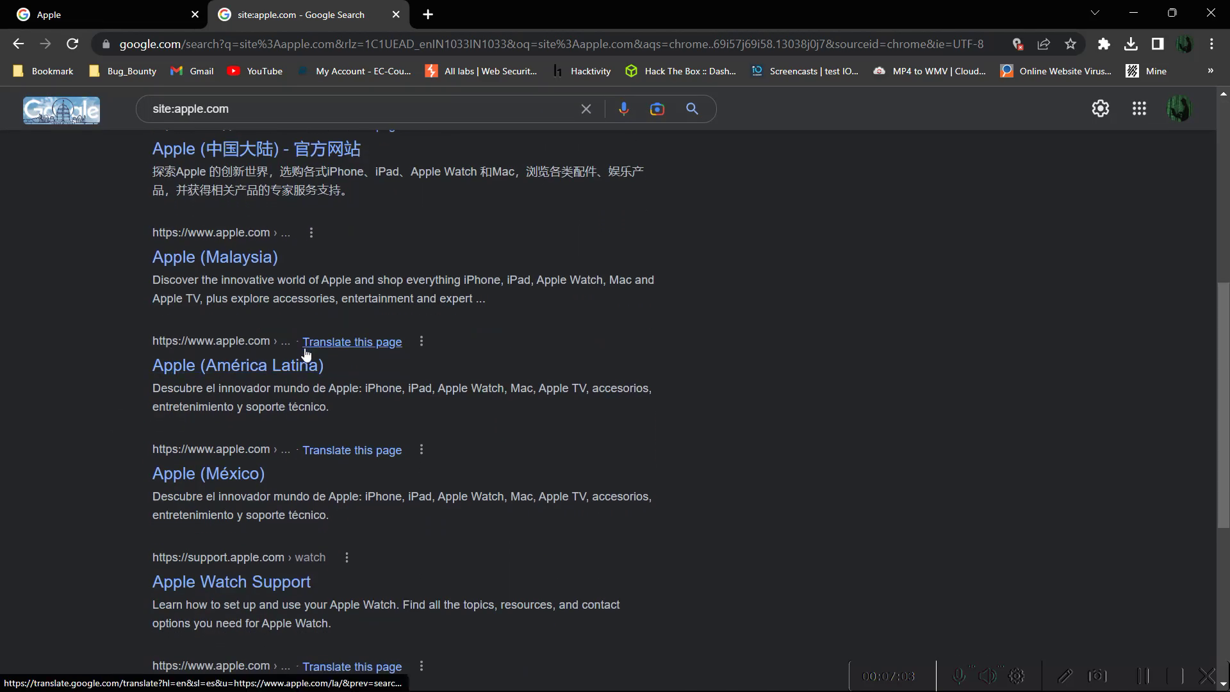
pyautogui.scroll(-1, 304, 355)
pyautogui.scroll(9, 305, 356)
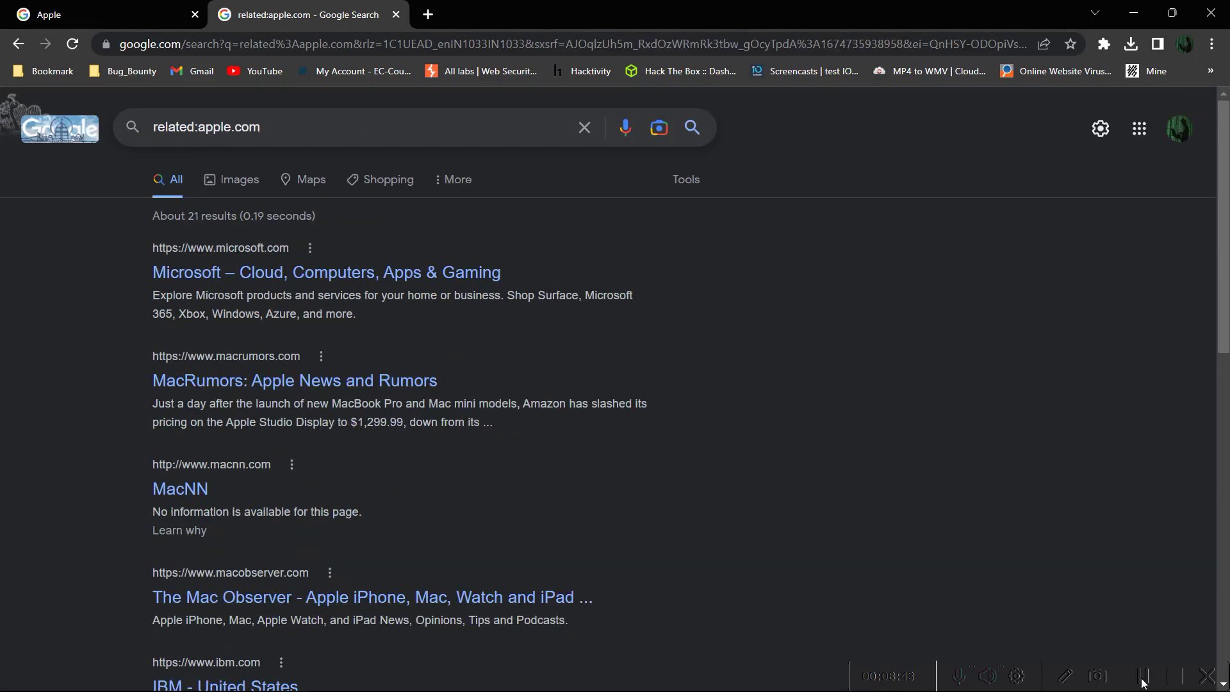
pyautogui.click(1144, 682)
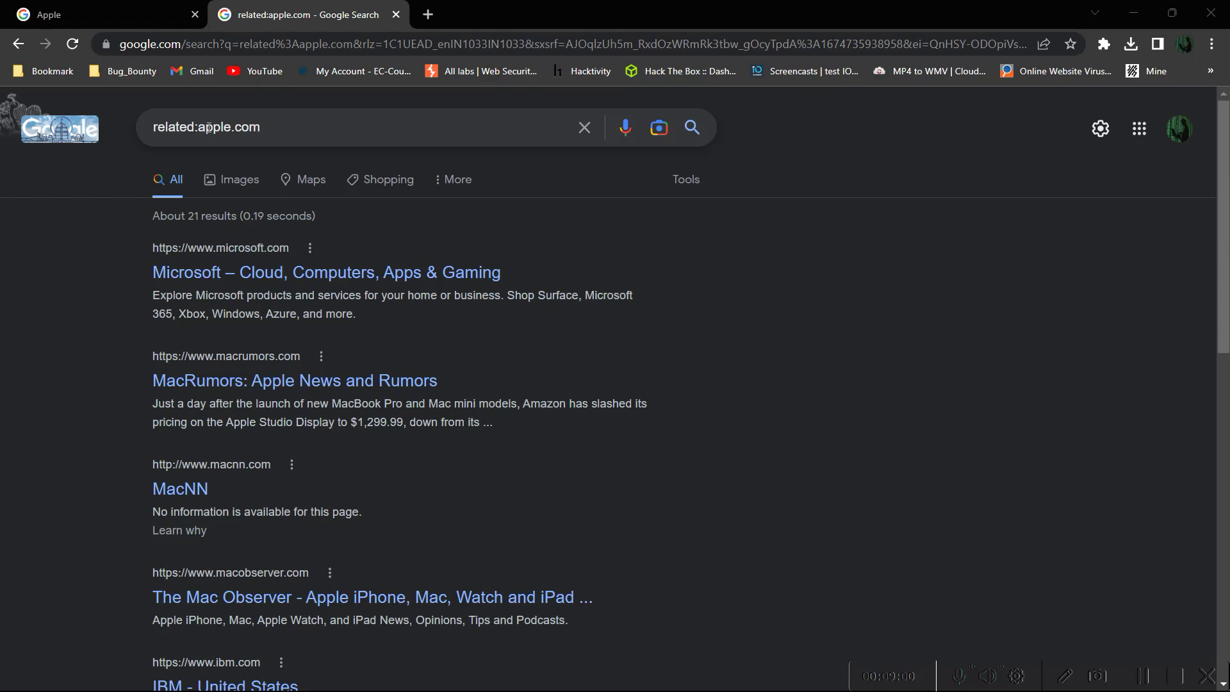
pyautogui.moveTo(195, 128); pyautogui.dragTo(137, 121)
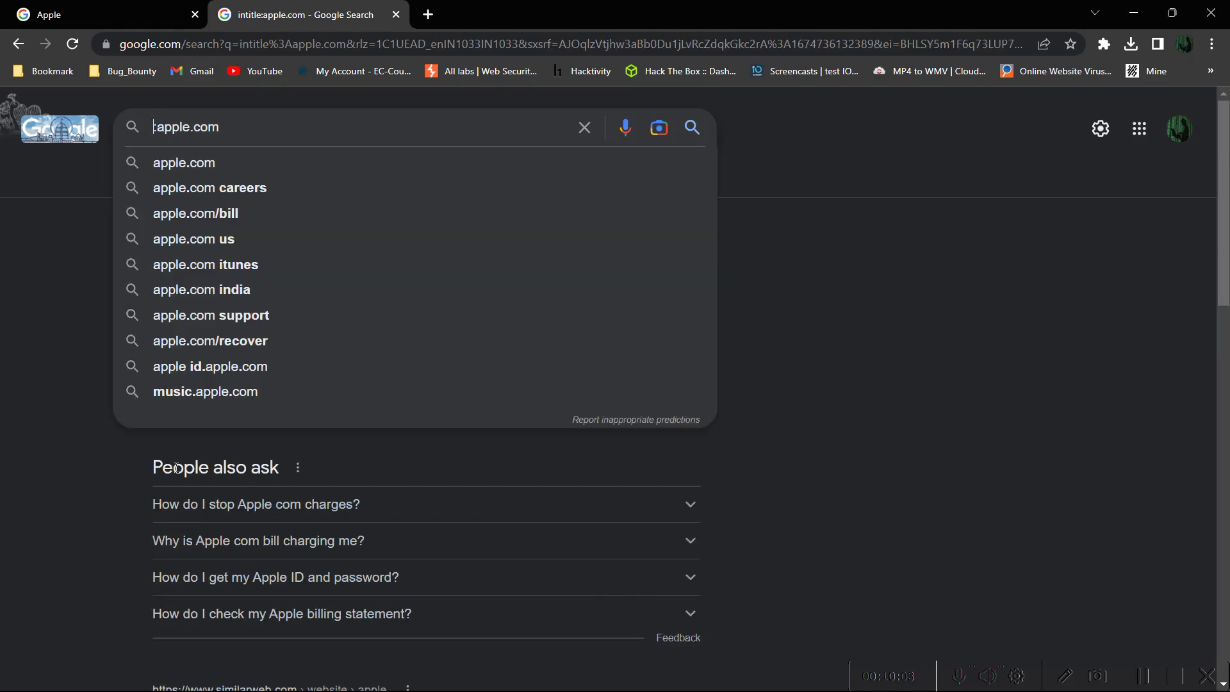
pyautogui.write('intit')
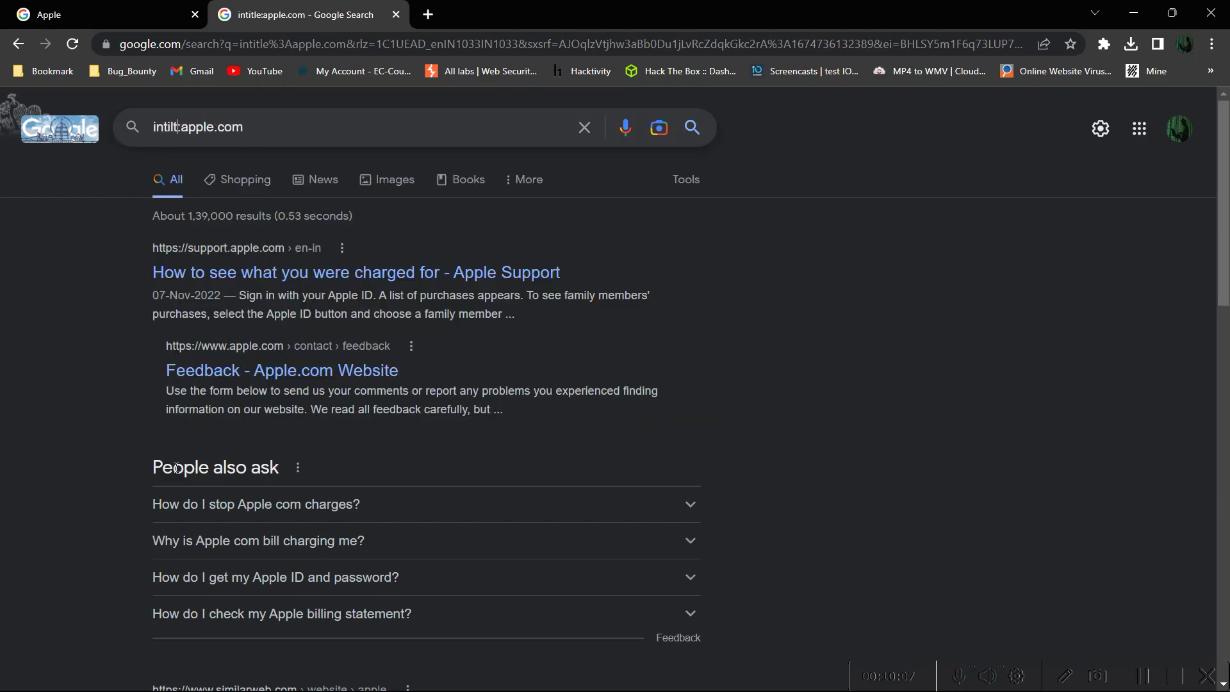
pyautogui.press('BackSpace')
pyautogui.press('BackSpace')
pyautogui.press('BackSpace')
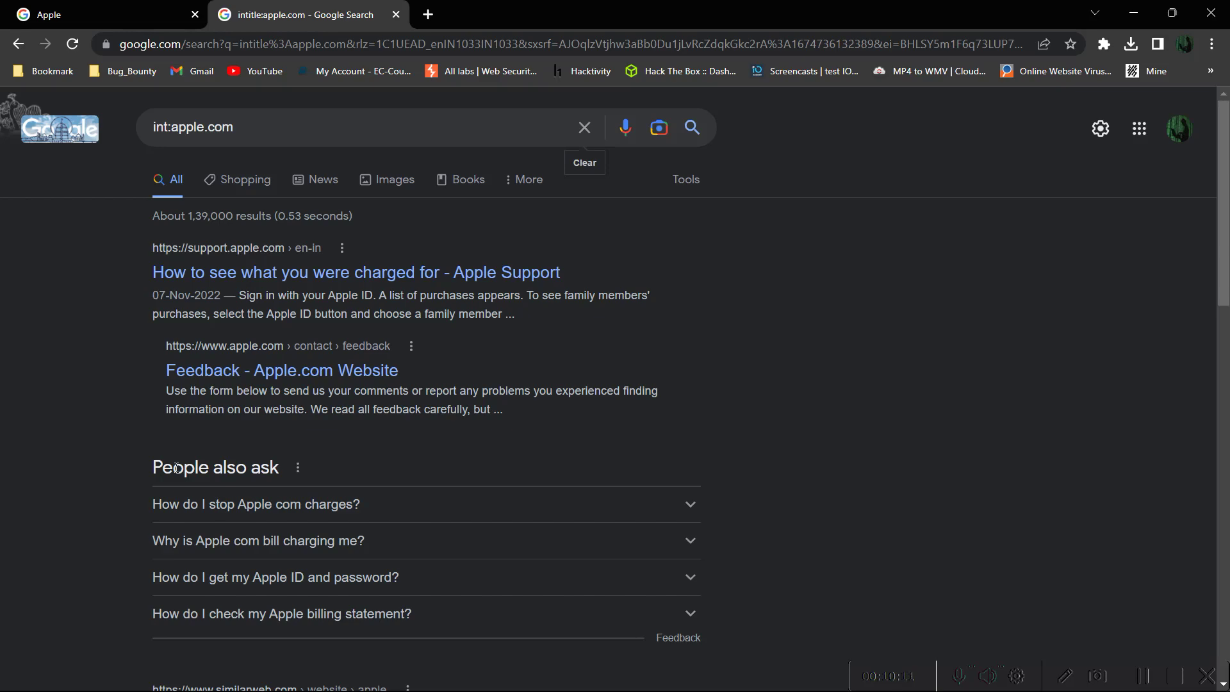
pyautogui.click(168, 127)
pyautogui.press('BackSpace')
pyautogui.press('BackSpace')
pyautogui.press('BackSpace')
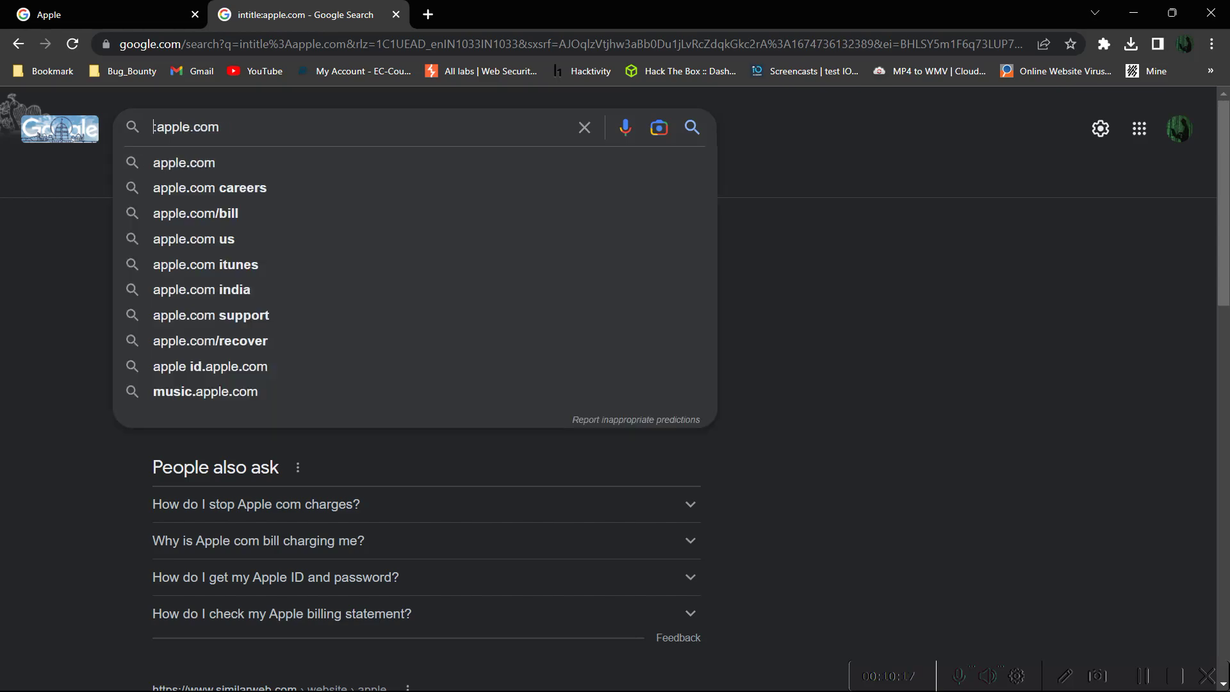
# Complete the query as "intitle:apple" without the .com ending and run the search
pyautogui.write('inti')
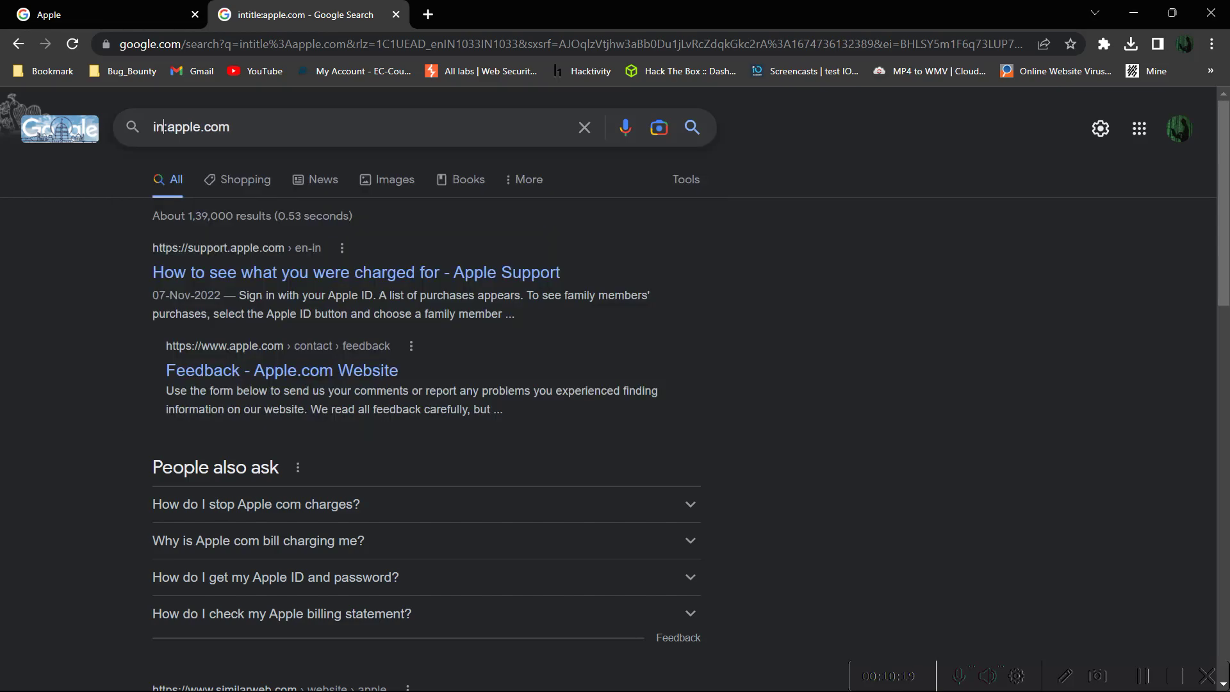
pyautogui.write('tle')
pyautogui.click(274, 128)
pyautogui.press('BackSpace')
pyautogui.press('BackSpace')
pyautogui.press('BackSpace')
pyautogui.press('Return')
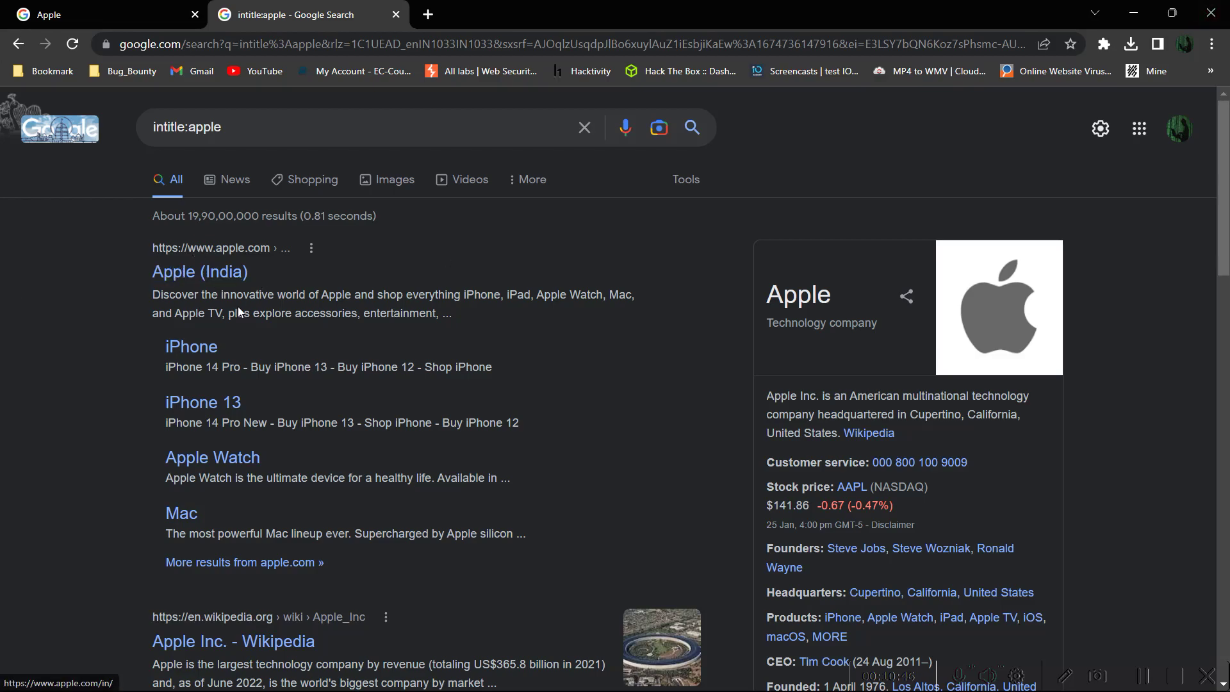
# Look through the intitle:apple results down to the related searches, checking each page title for the word Apple
pyautogui.scroll(-5, 228, 319)
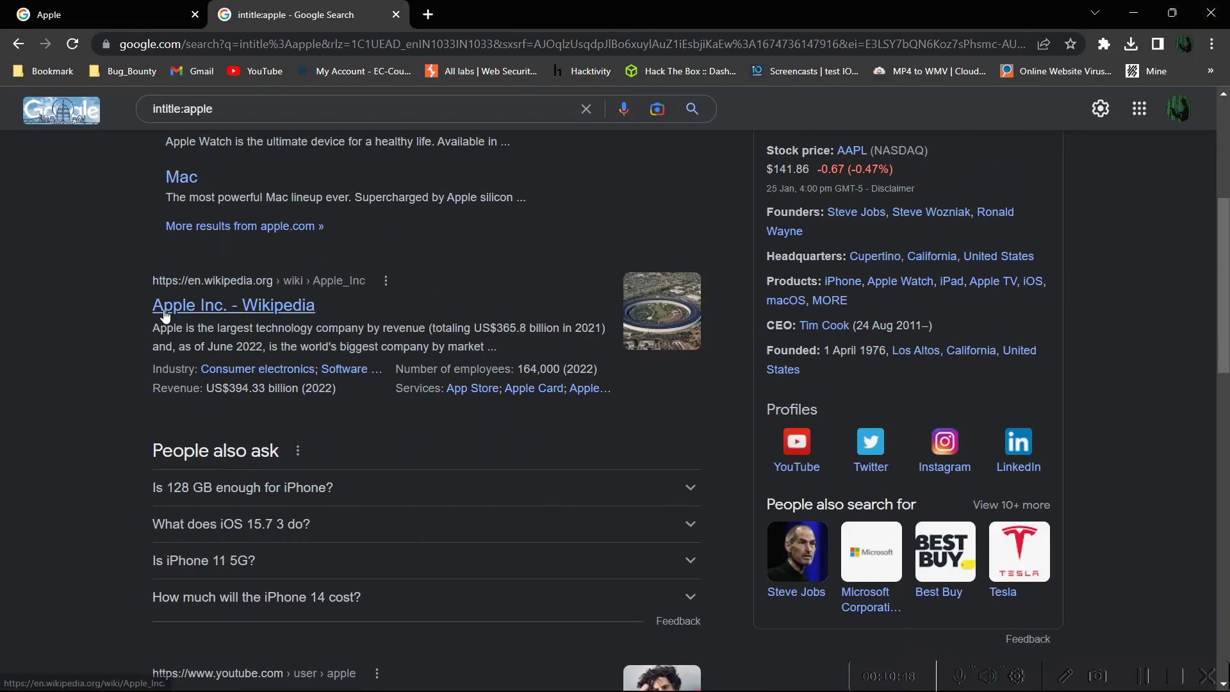
pyautogui.scroll(-7, 242, 313)
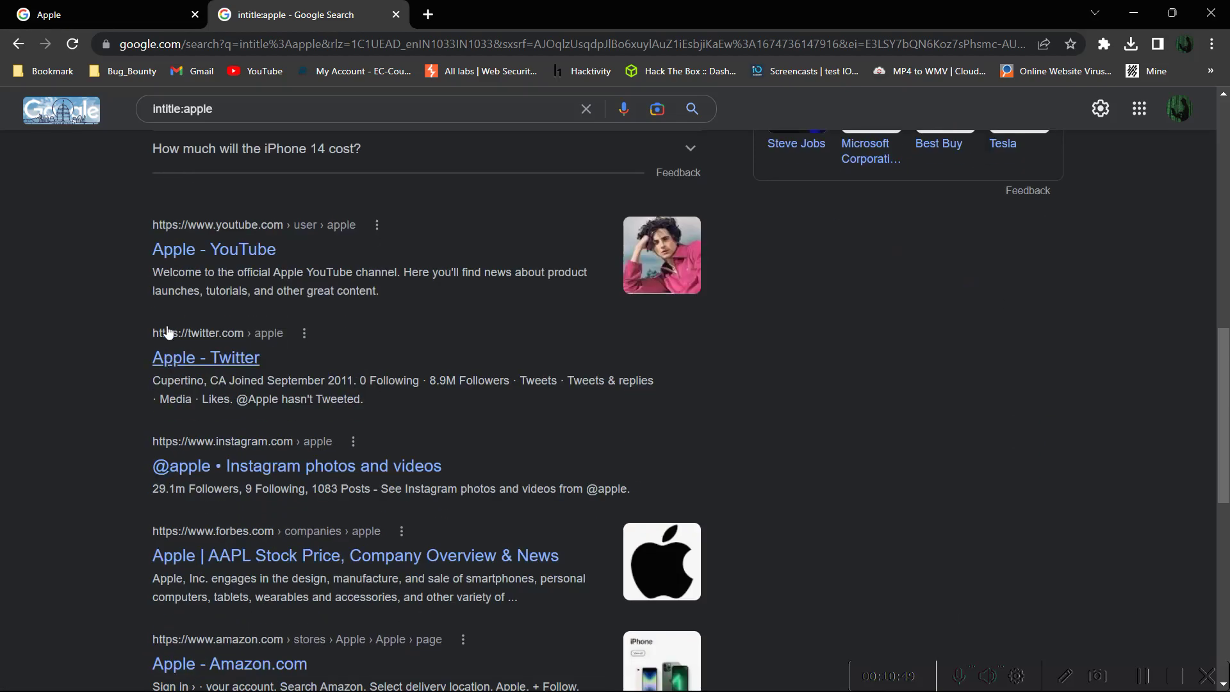
pyautogui.scroll(-4, 163, 449)
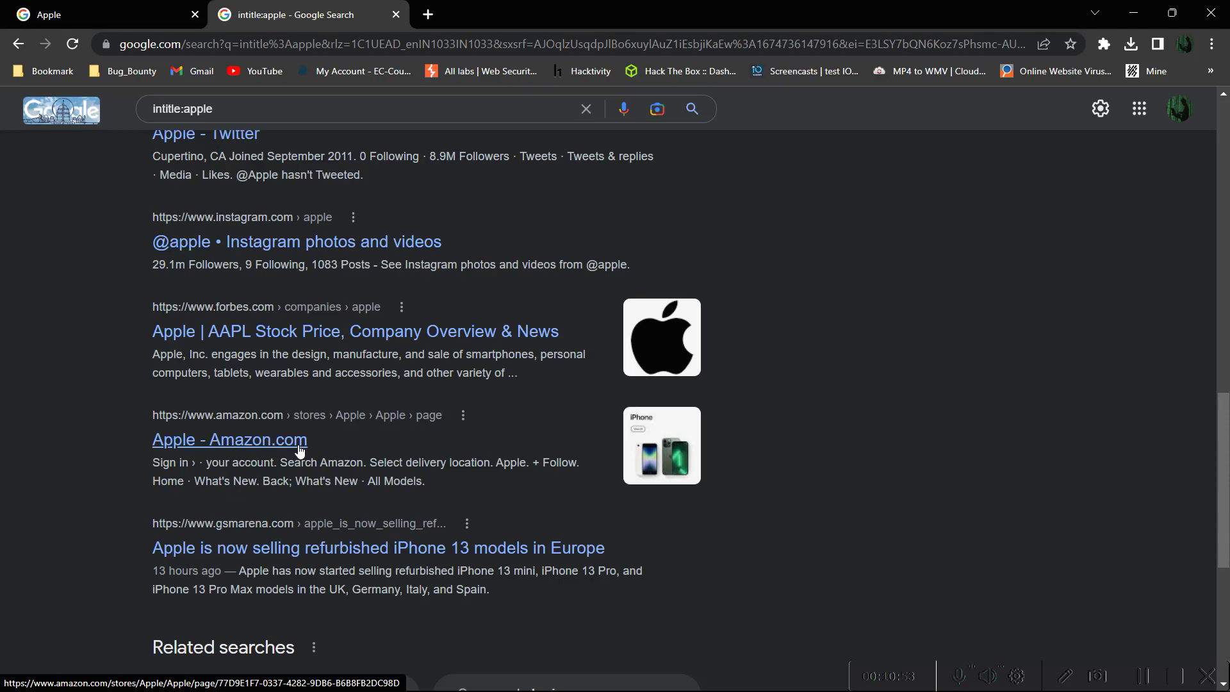
pyautogui.scroll(-3, 299, 450)
pyautogui.scroll(13, 302, 419)
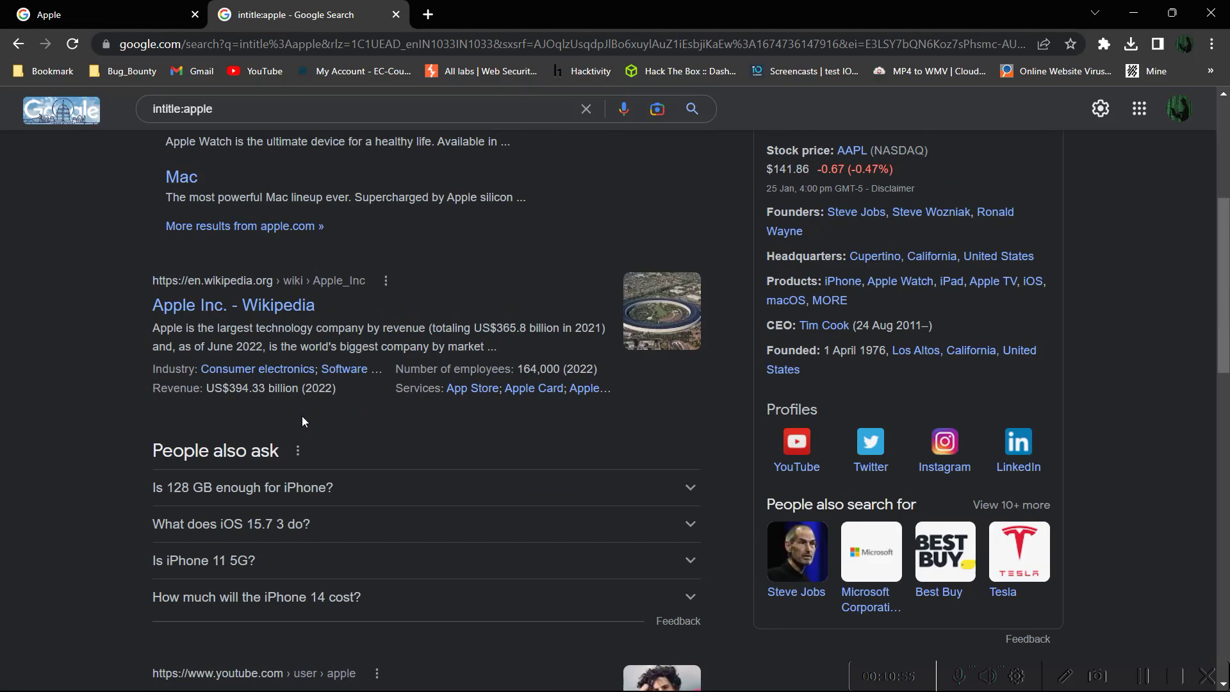
pyautogui.scroll(5, 302, 420)
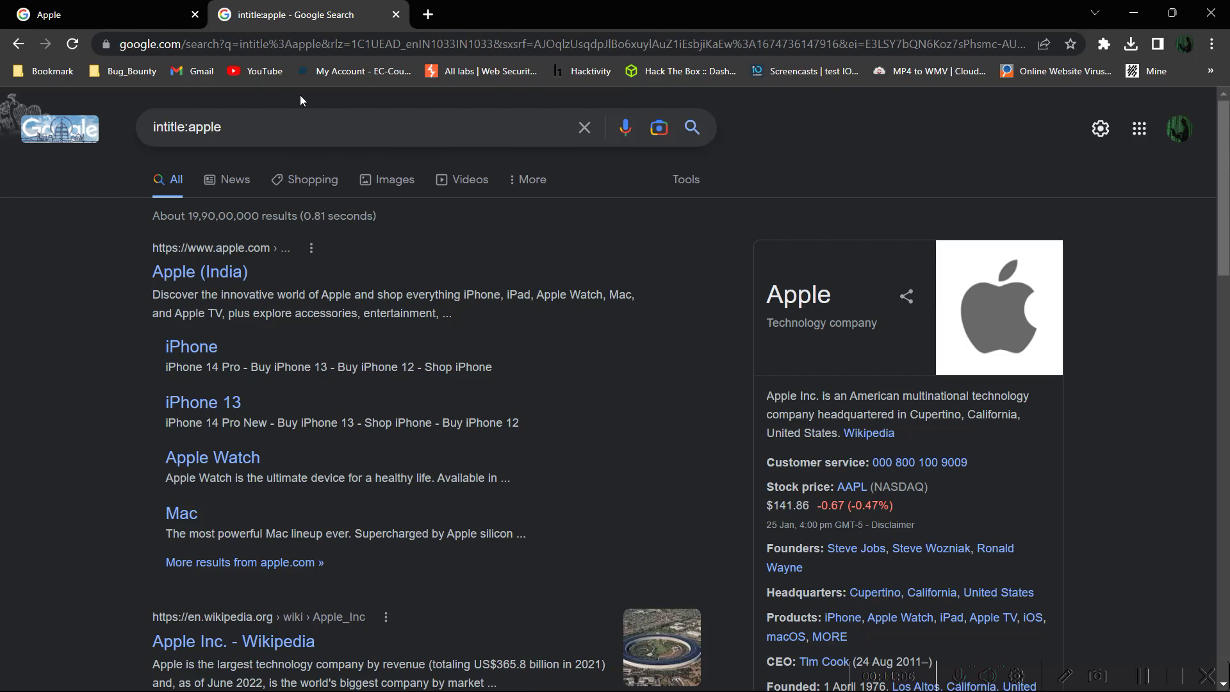
# Extend the operator to search Google for "allintitle:apple"
pyautogui.click(156, 128)
pyautogui.write('all')
pyautogui.press('Return')
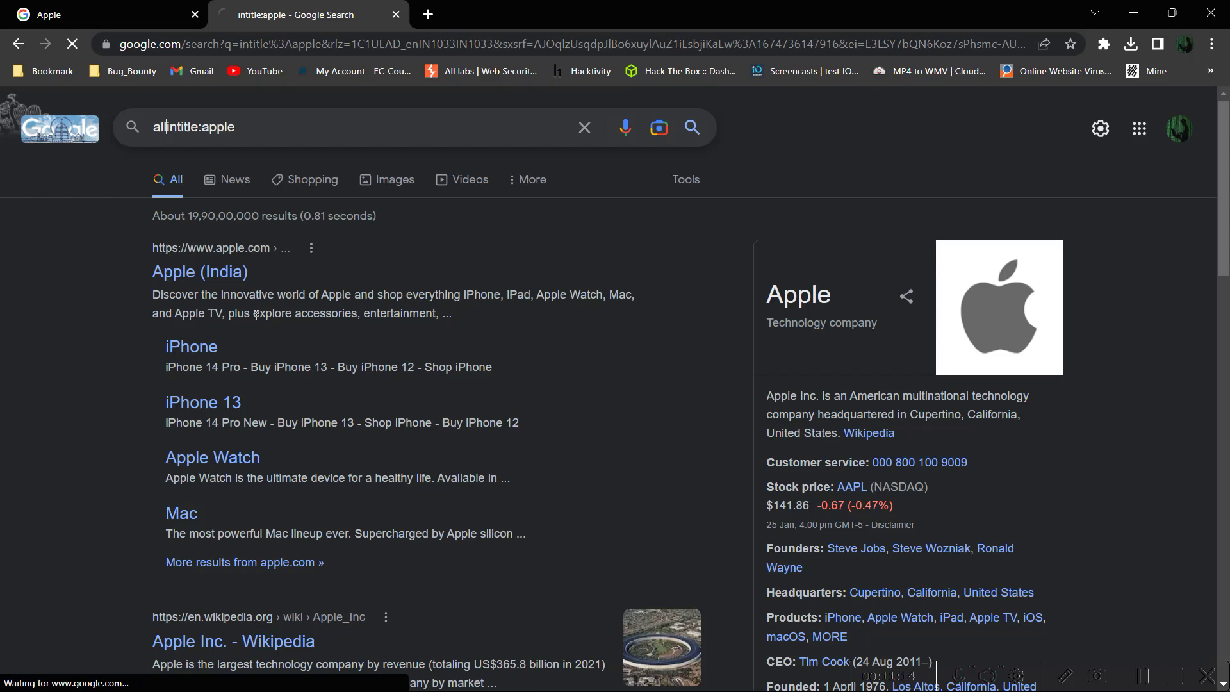
# Examine the allintitle:apple query and the page titles of its first results
pyautogui.moveTo(201, 127); pyautogui.dragTo(260, 124)
pyautogui.click(266, 123)
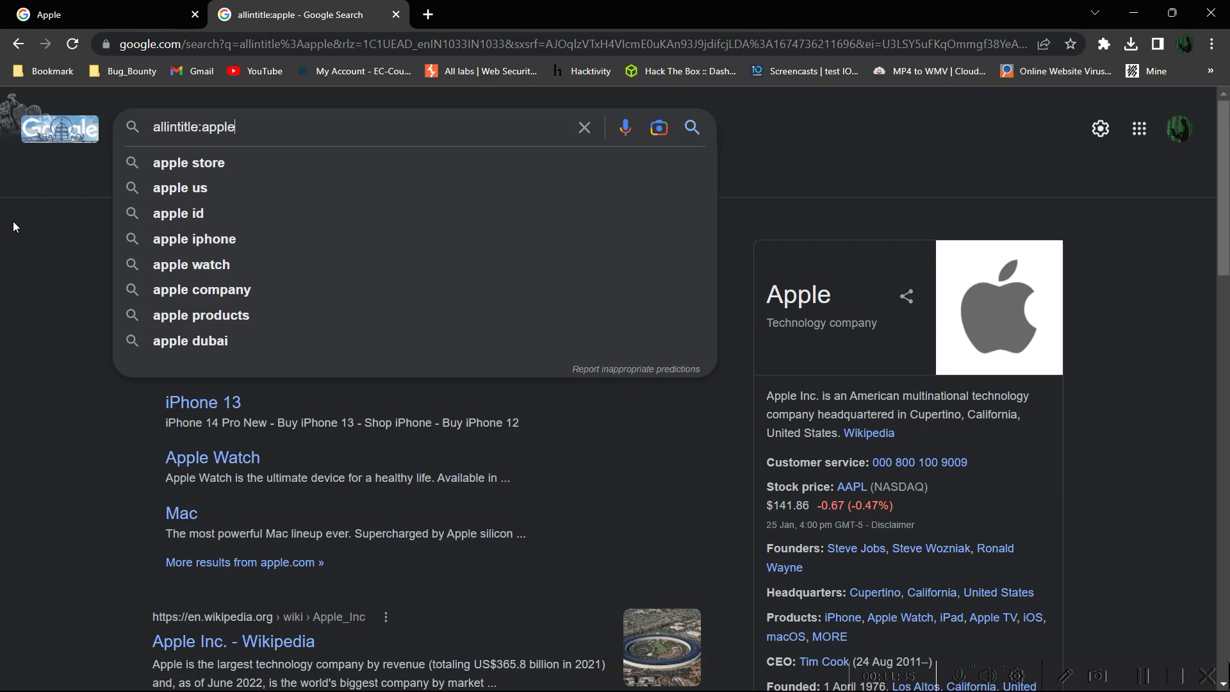
pyautogui.click(51, 256)
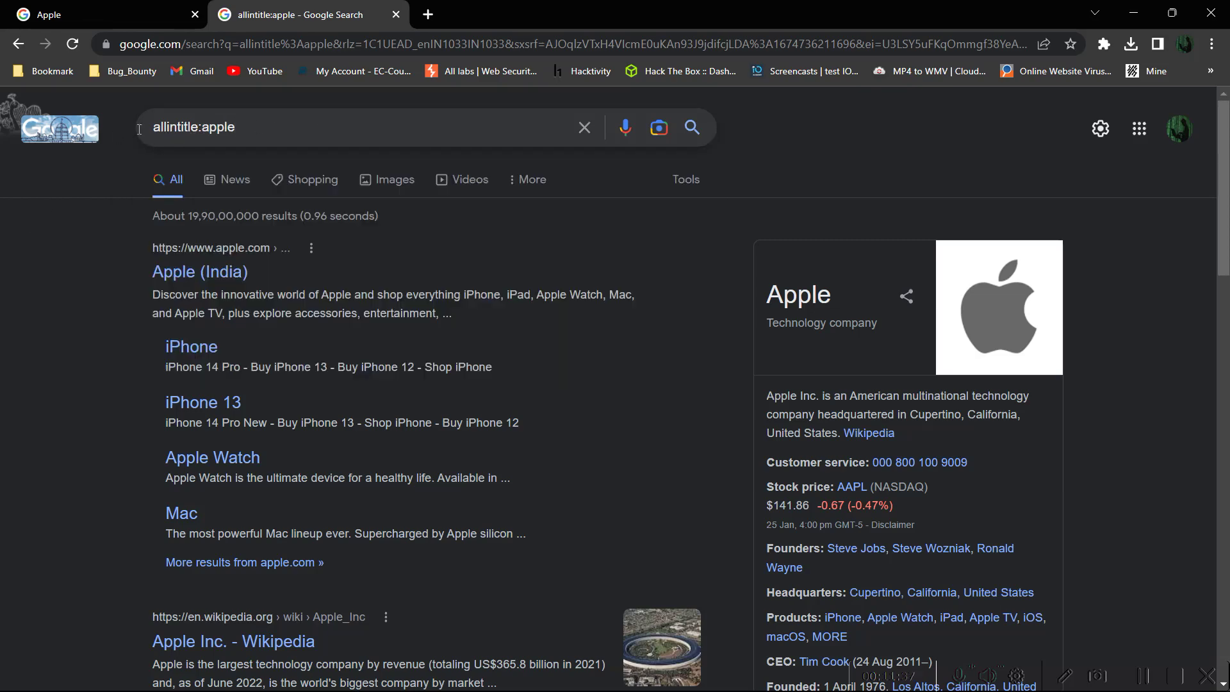
pyautogui.scroll(-3, 318, 310)
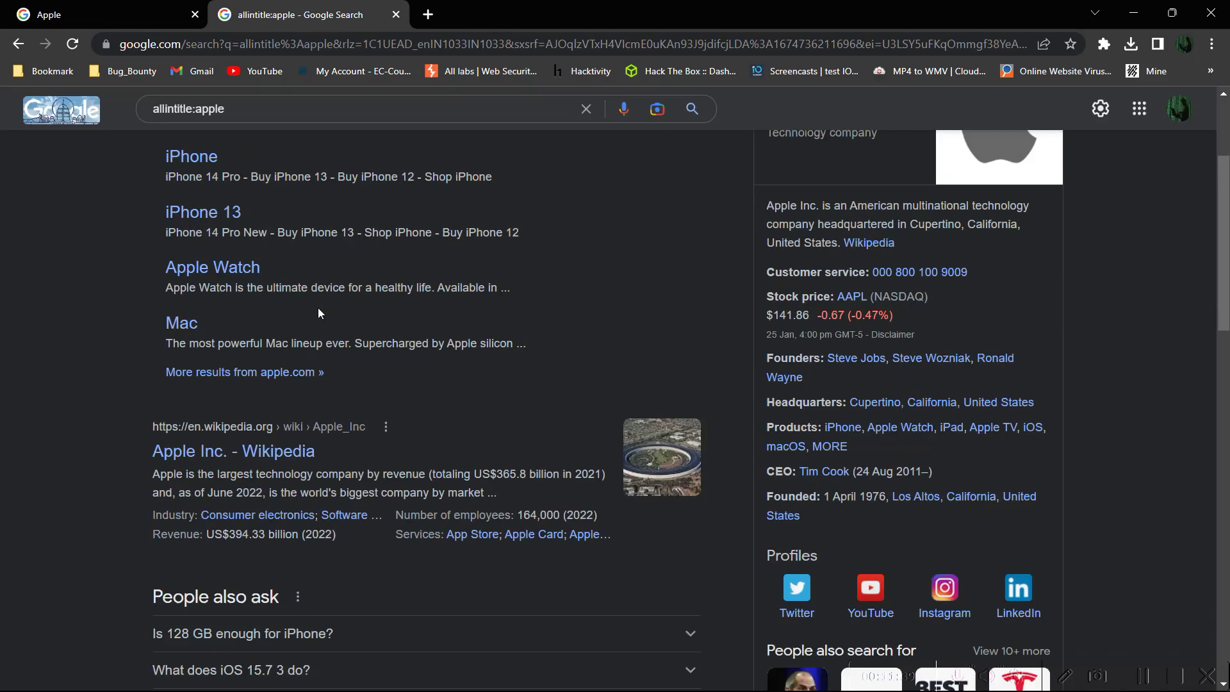
pyautogui.scroll(3, 325, 310)
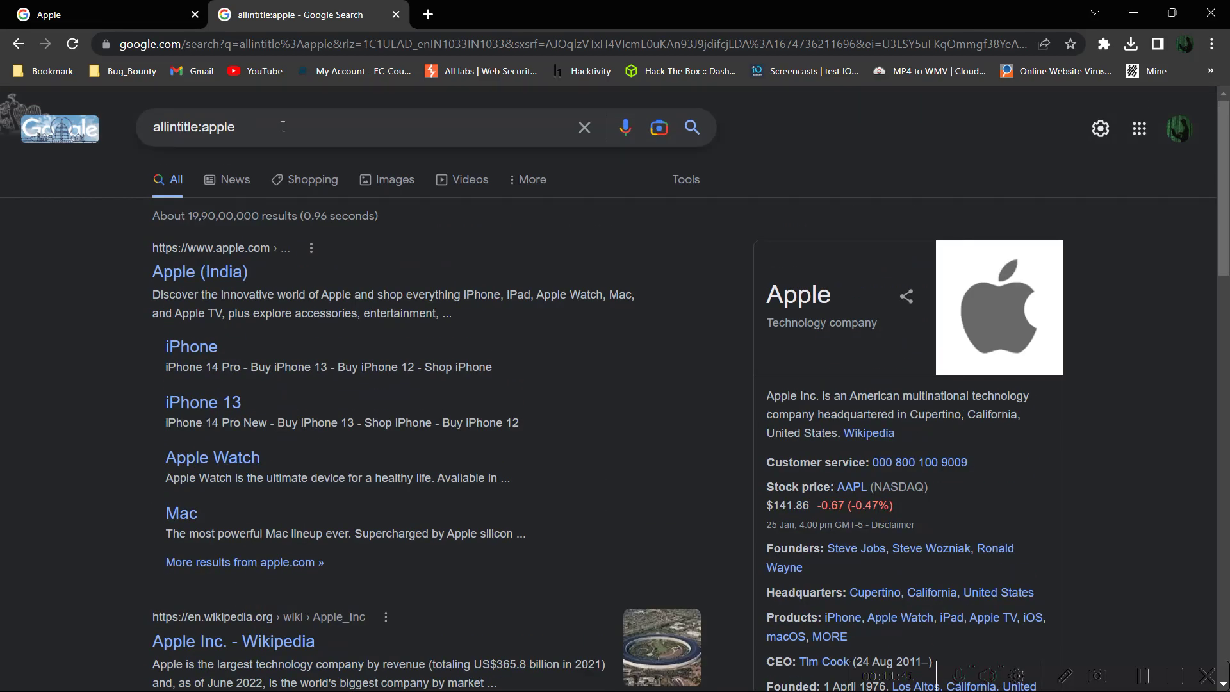
pyautogui.click(282, 126)
pyautogui.click(28, 255)
# Replace the operator to search for "inurl:apple" and complete the reCAPTCHA check
pyautogui.doubleClick(200, 127)
pyautogui.press('BackSpace')
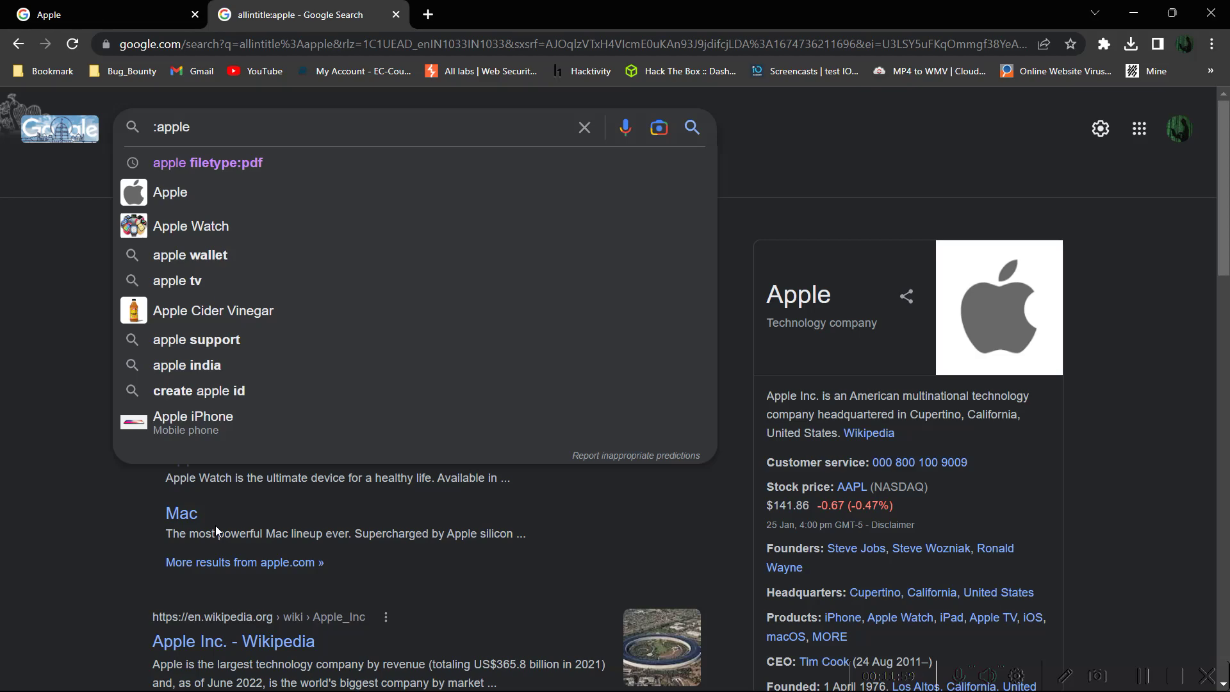
pyautogui.write('inurl')
pyautogui.press('Return')
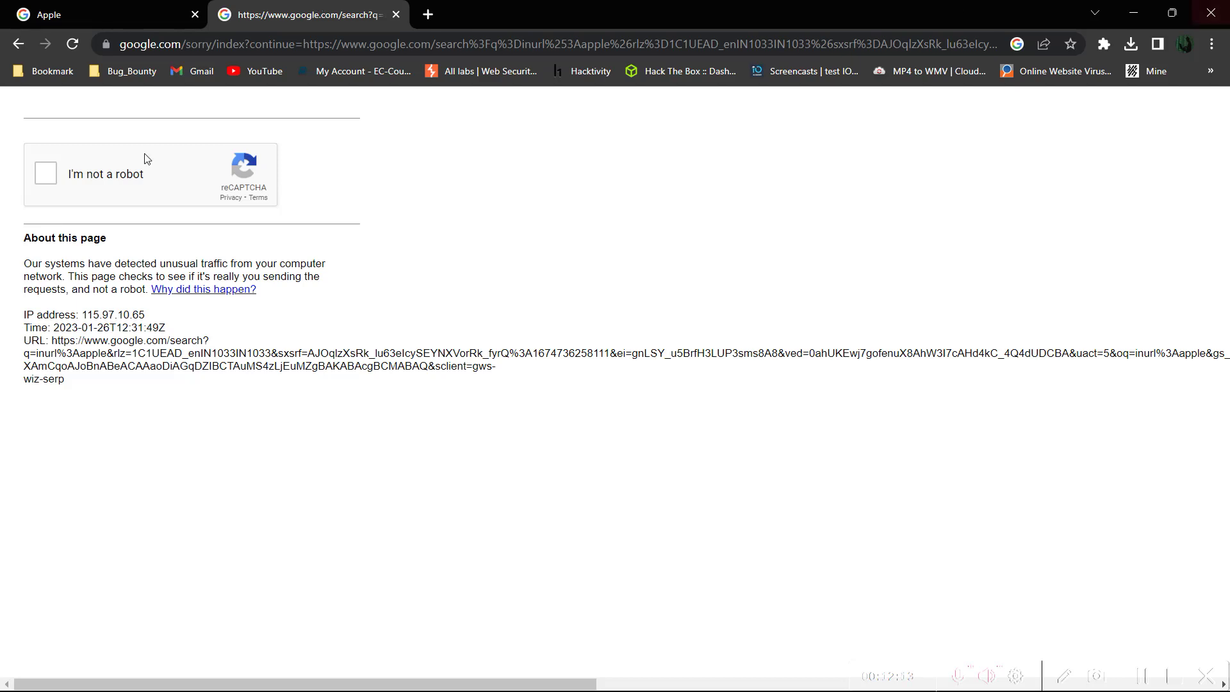
pyautogui.click(45, 182)
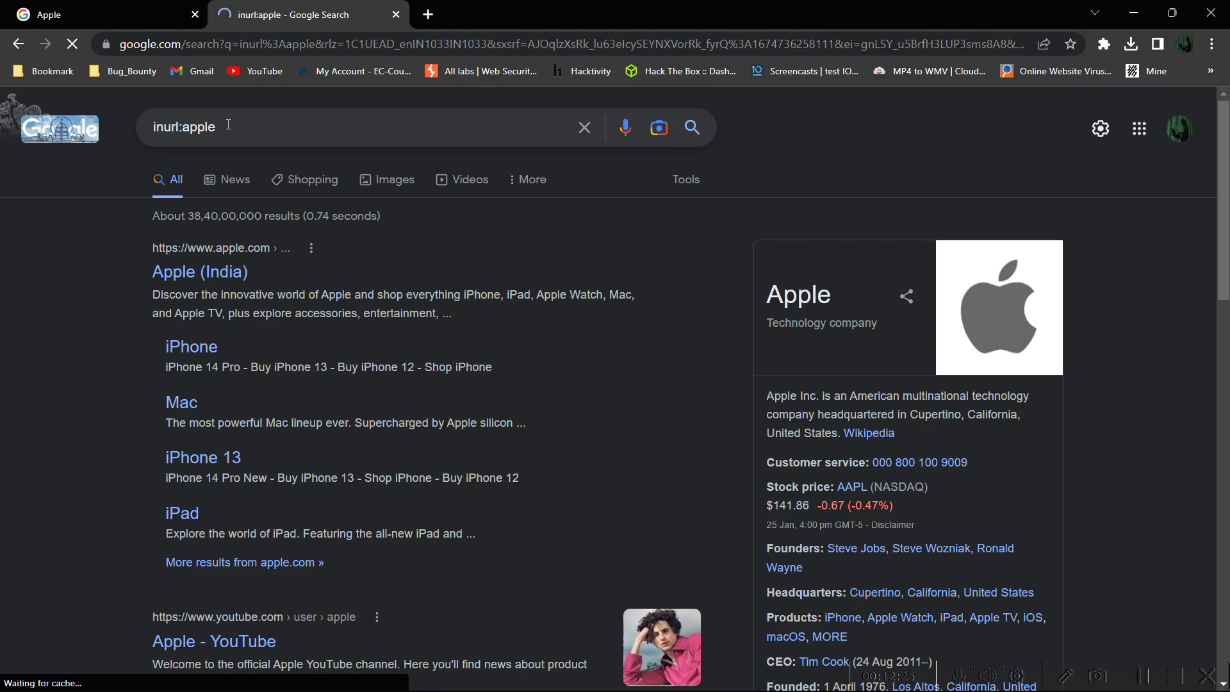
# Examine the inurl:apple query and its results, checking each source address for the word apple
pyautogui.moveTo(182, 128); pyautogui.dragTo(254, 128)
pyautogui.click(70, 237)
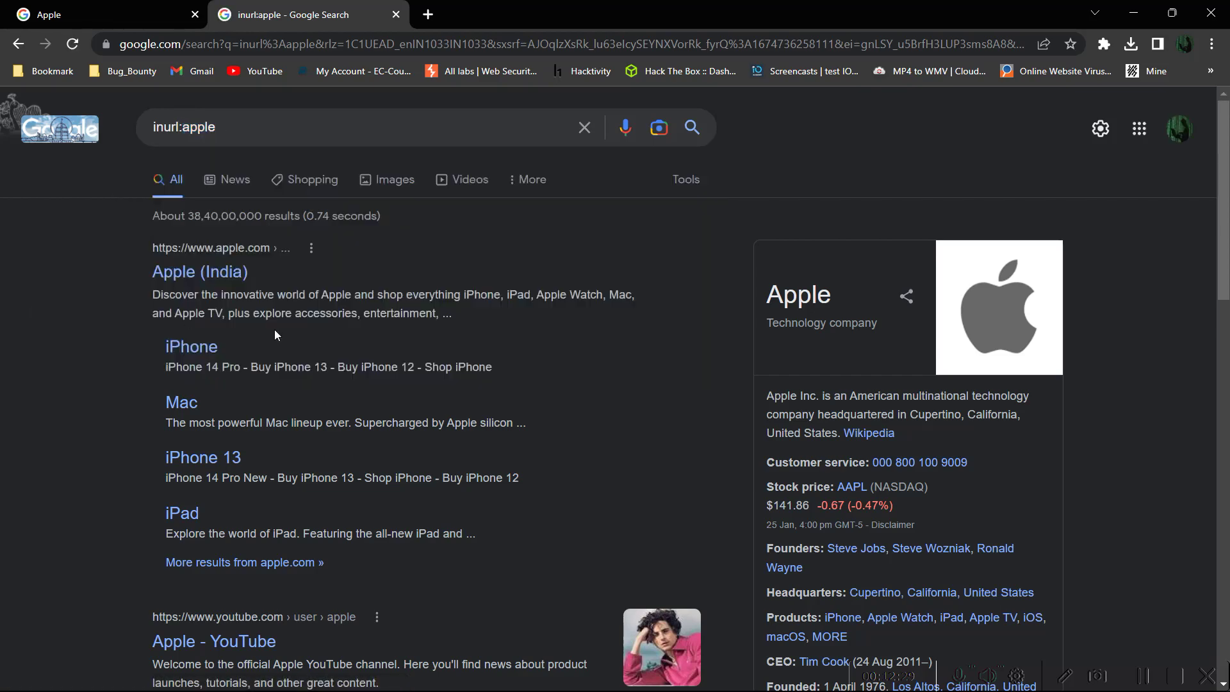
pyautogui.scroll(-3, 275, 330)
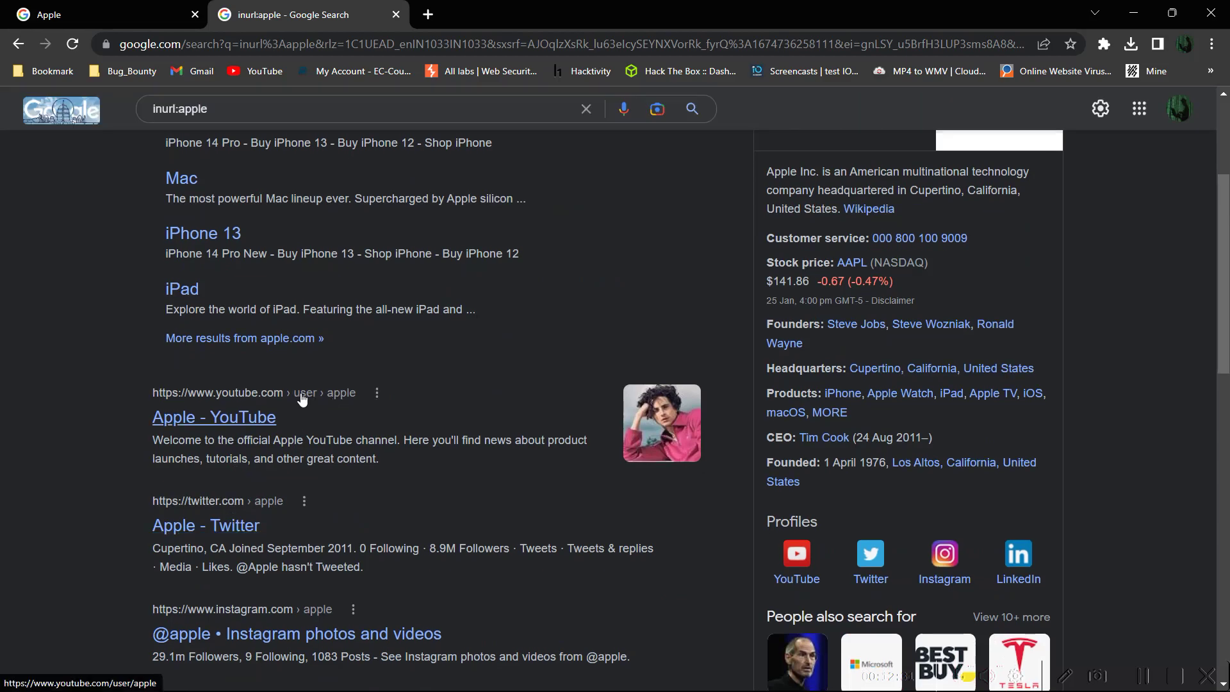
pyautogui.scroll(-2, 346, 397)
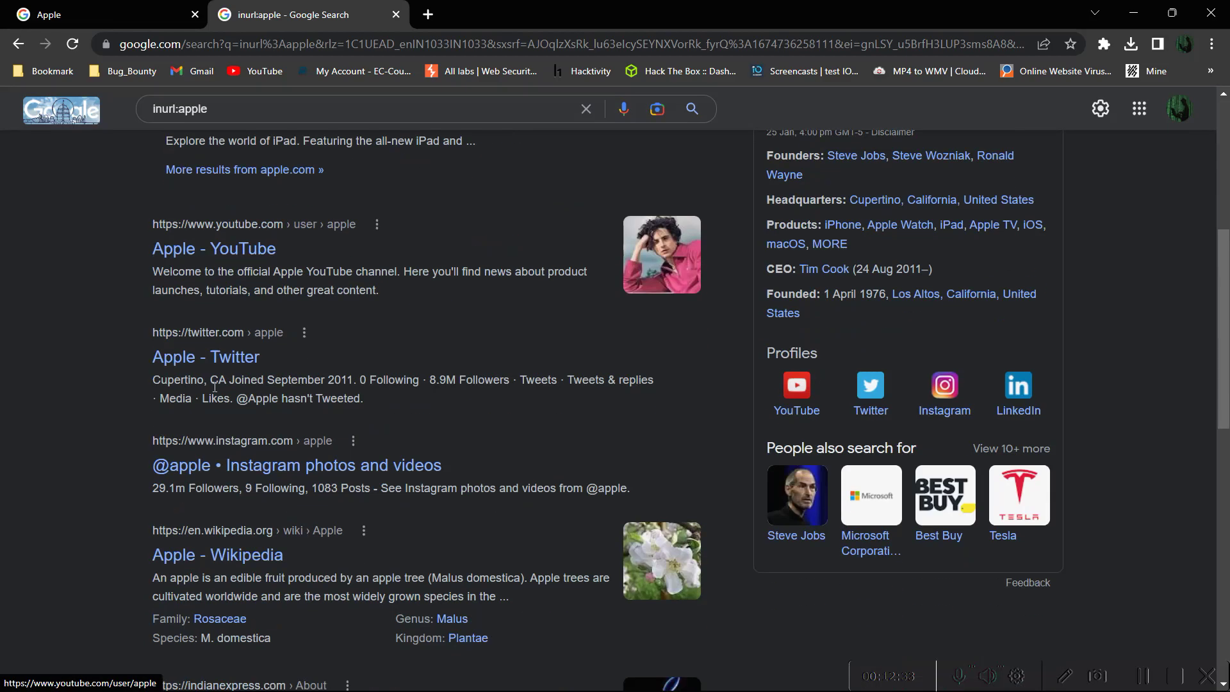
pyautogui.scroll(-2, 319, 344)
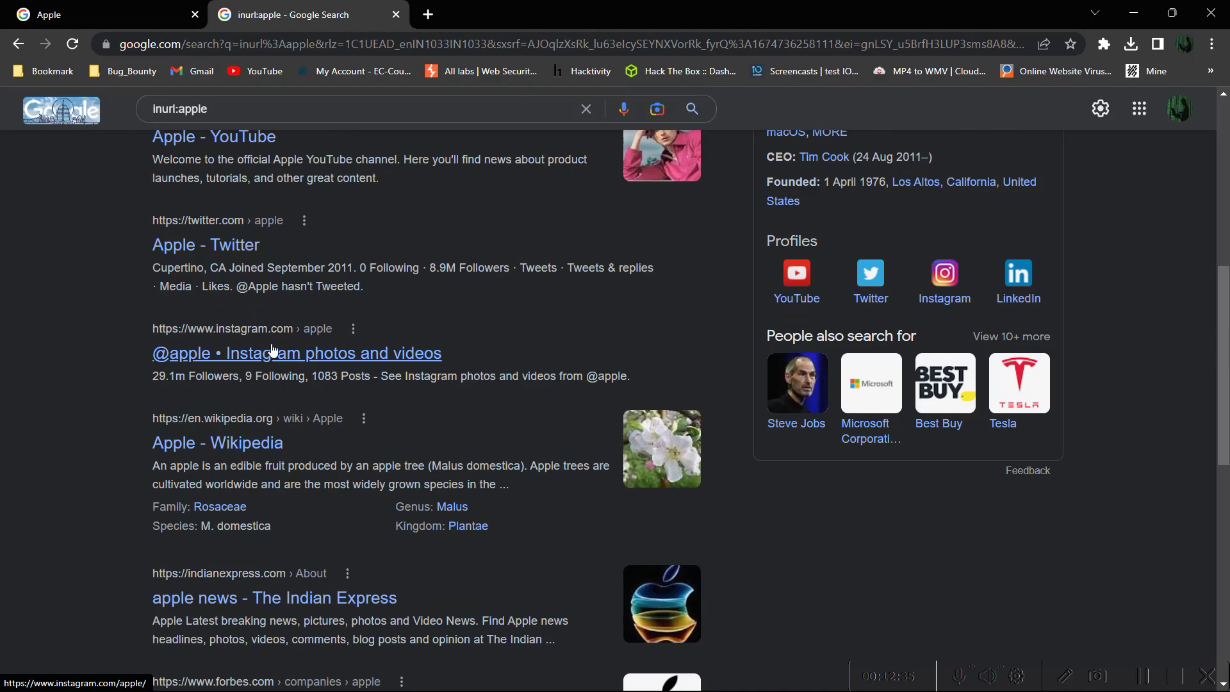
pyautogui.scroll(-2, 303, 339)
pyautogui.scroll(8, 276, 343)
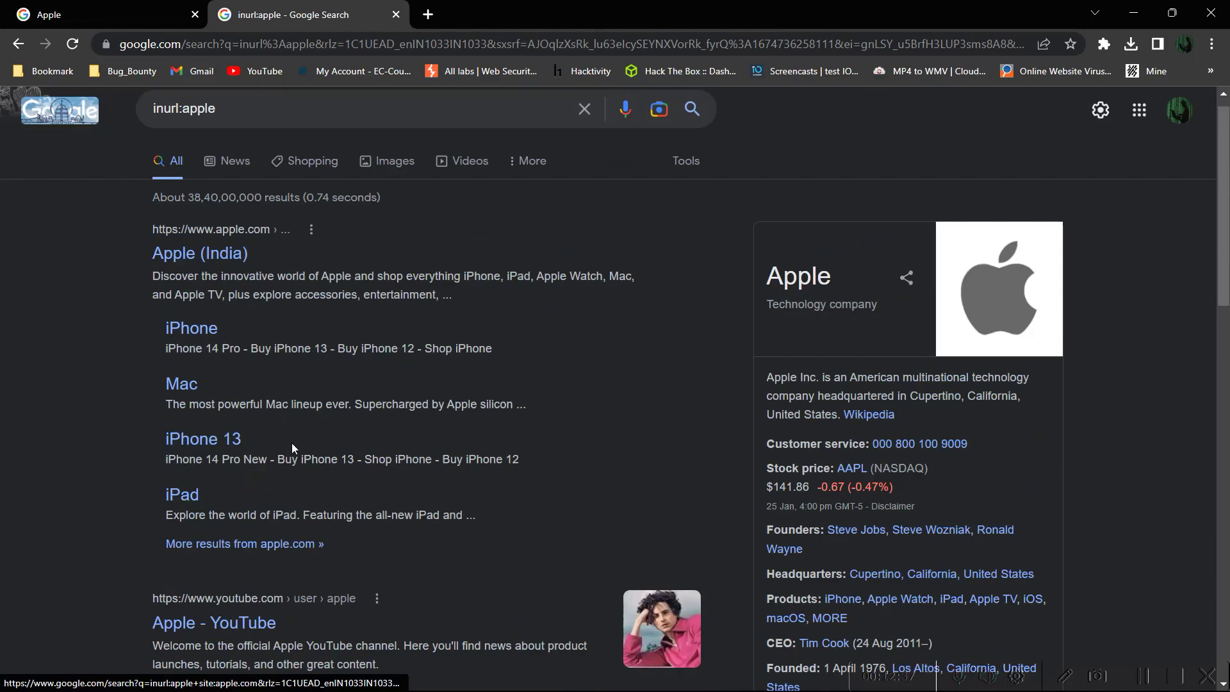
pyautogui.click(234, 128)
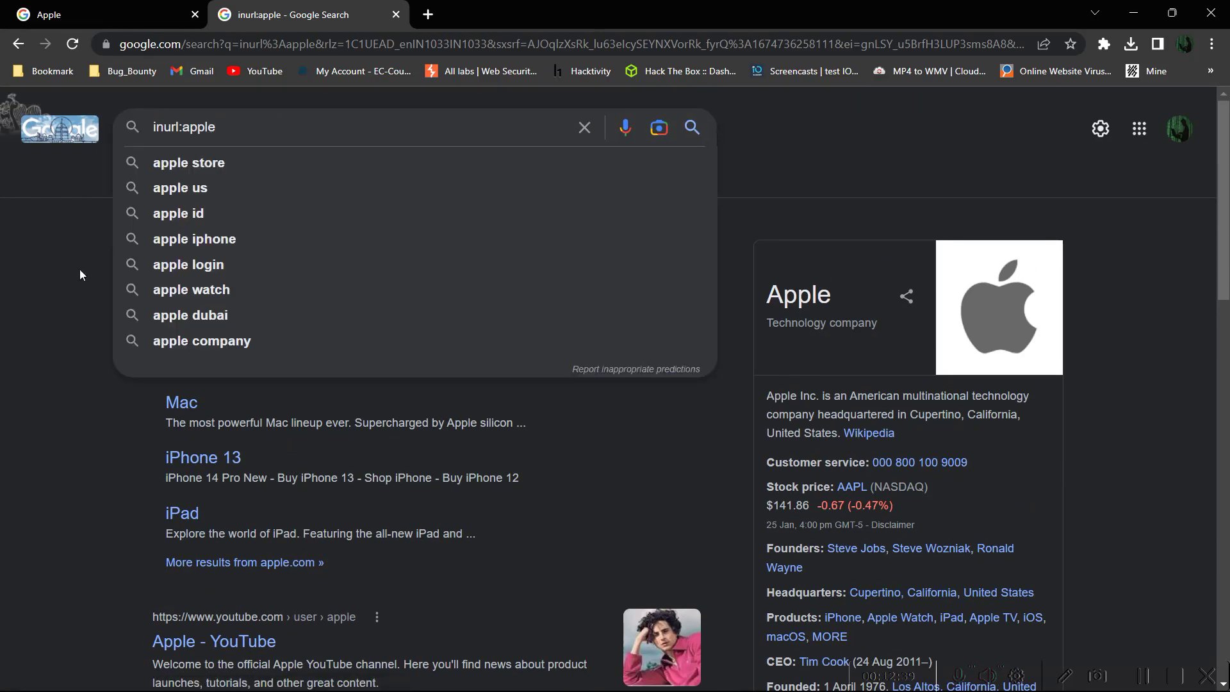
# Extend the operator to search Google for "allinurl:apple" and skim the results
pyautogui.click(32, 292)
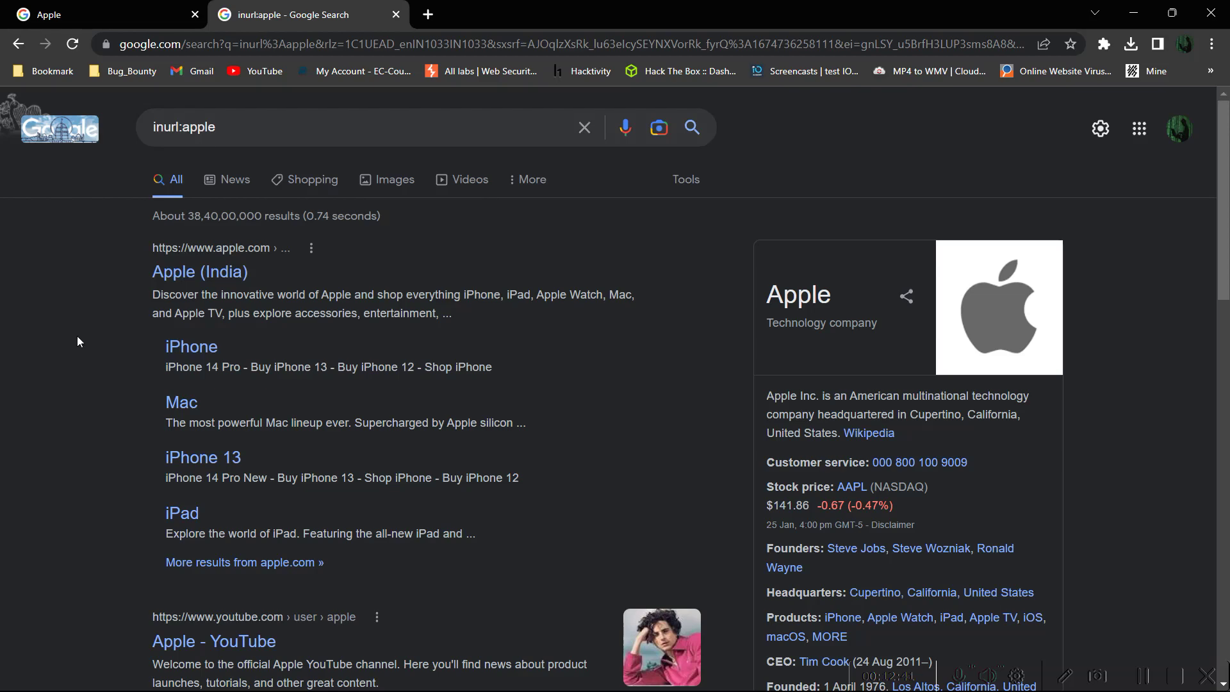
pyautogui.click(156, 127)
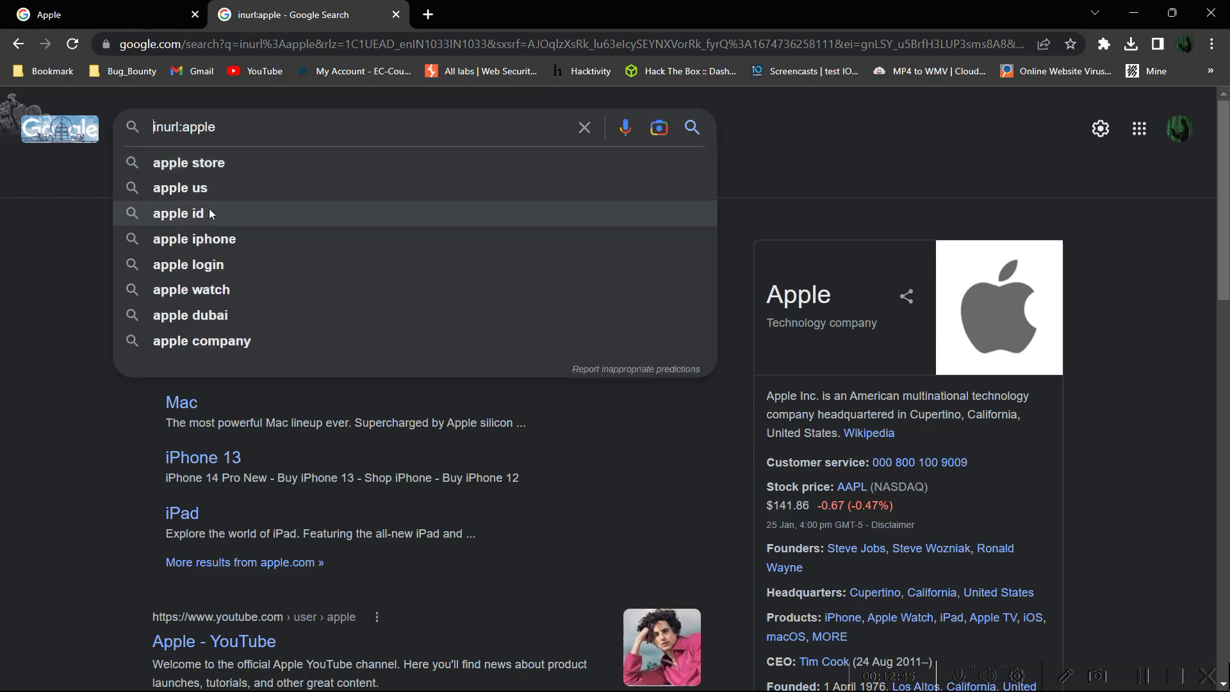
pyautogui.write('all')
pyautogui.press('Return')
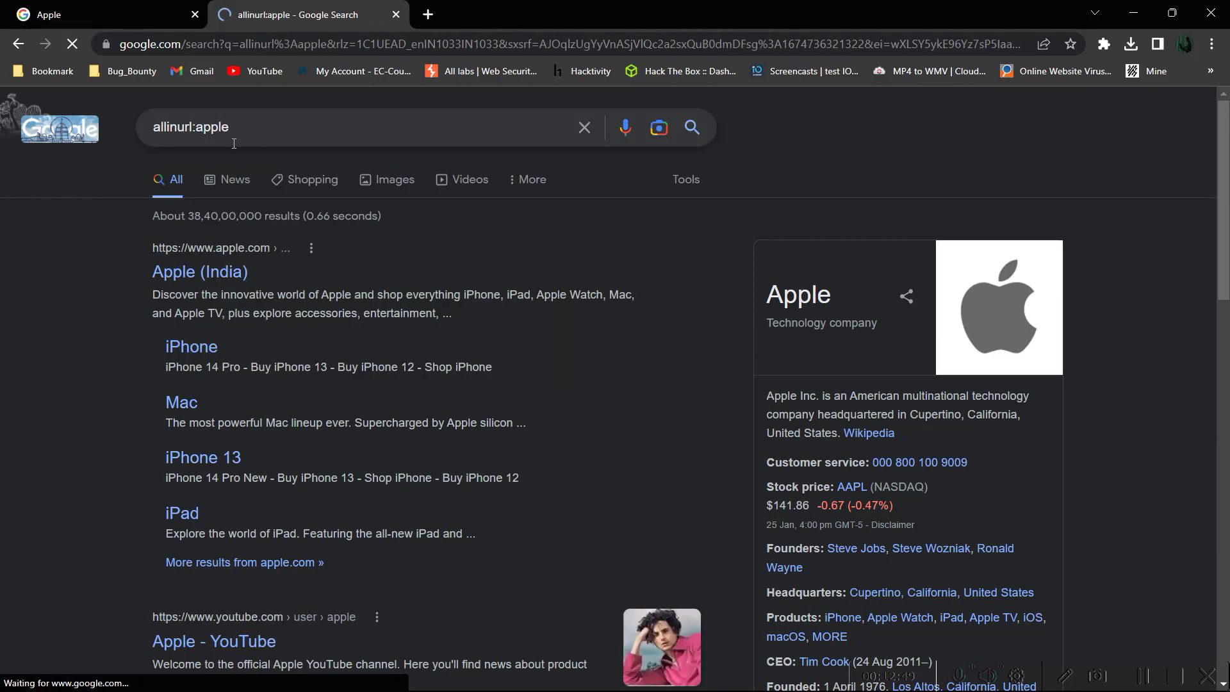
pyautogui.scroll(-10, 268, 310)
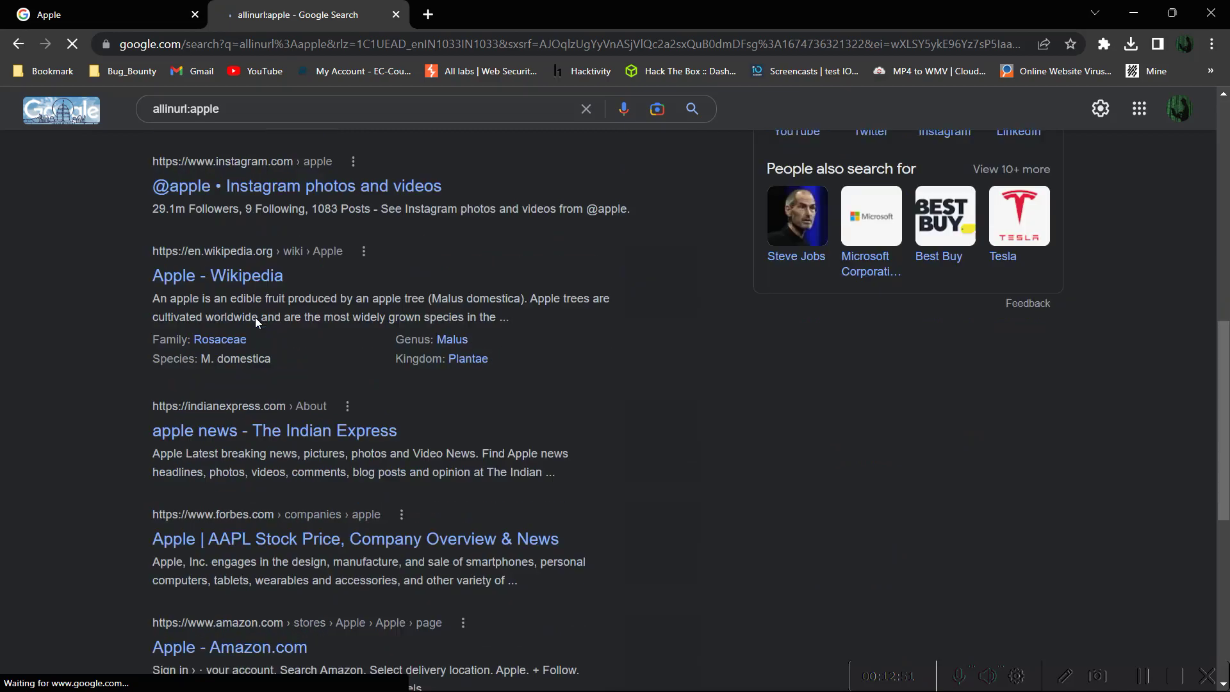
pyautogui.scroll(10, 256, 317)
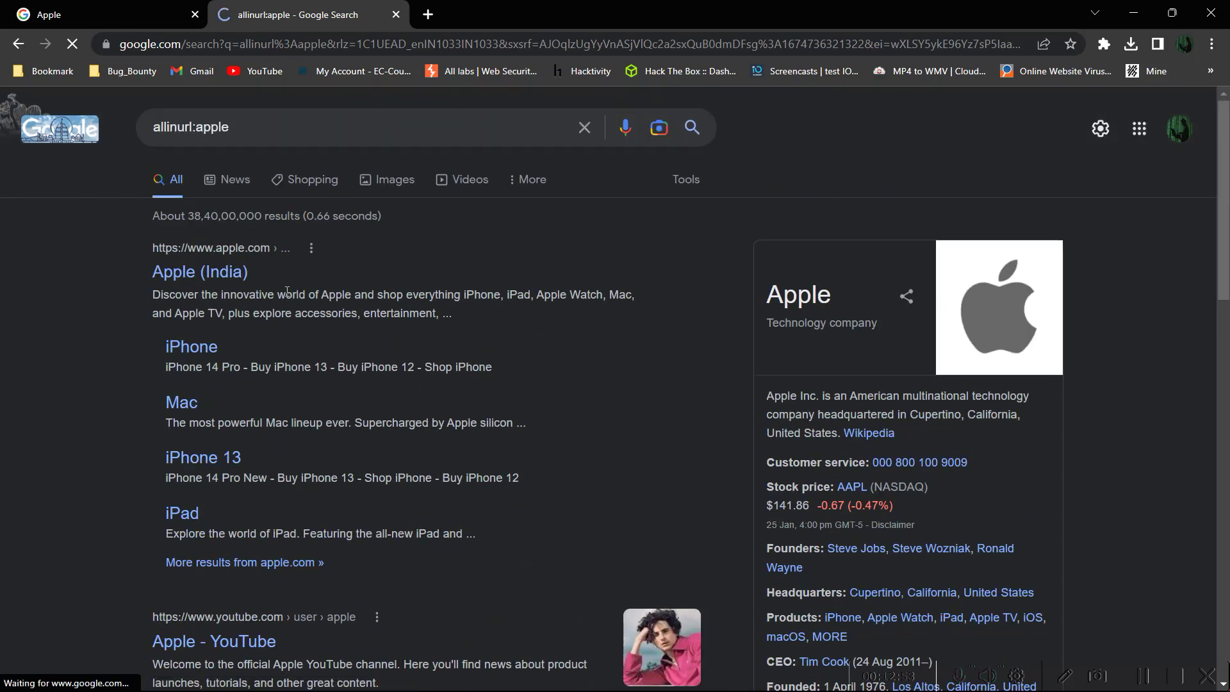
# Replace the operator to search for "intext:apple" and look through the results for the word apple in their text
pyautogui.moveTo(192, 127); pyautogui.dragTo(61, 140)
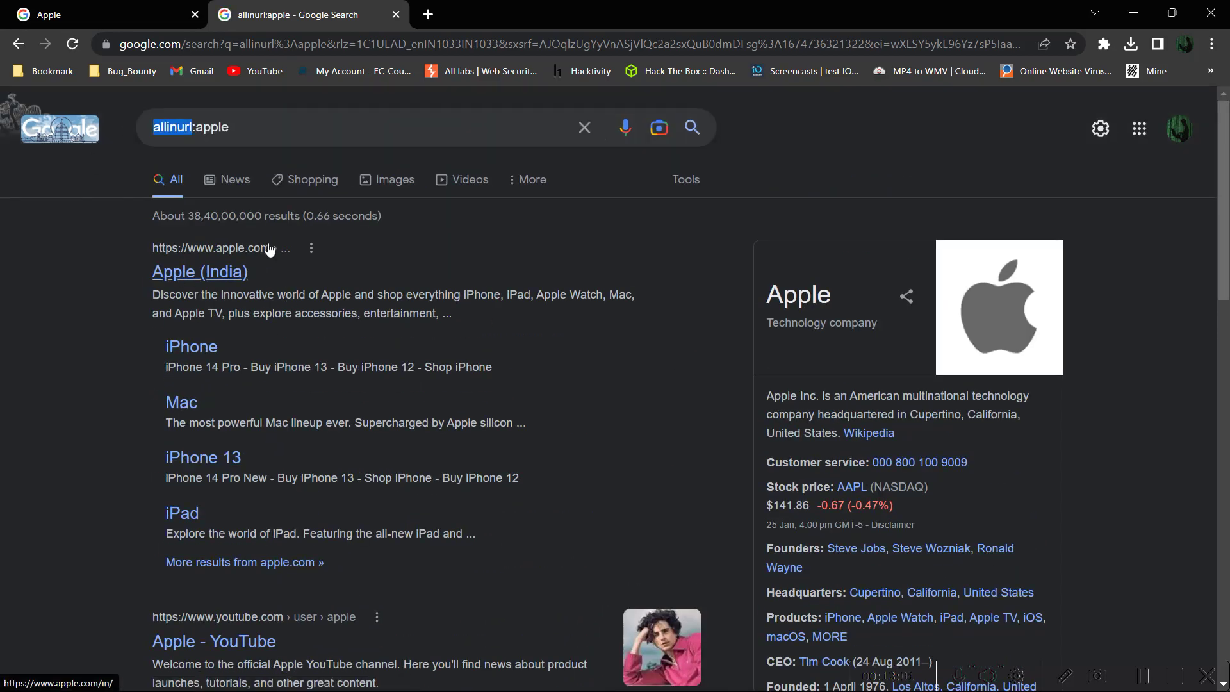
pyautogui.press('BackSpace')
pyautogui.write('inte')
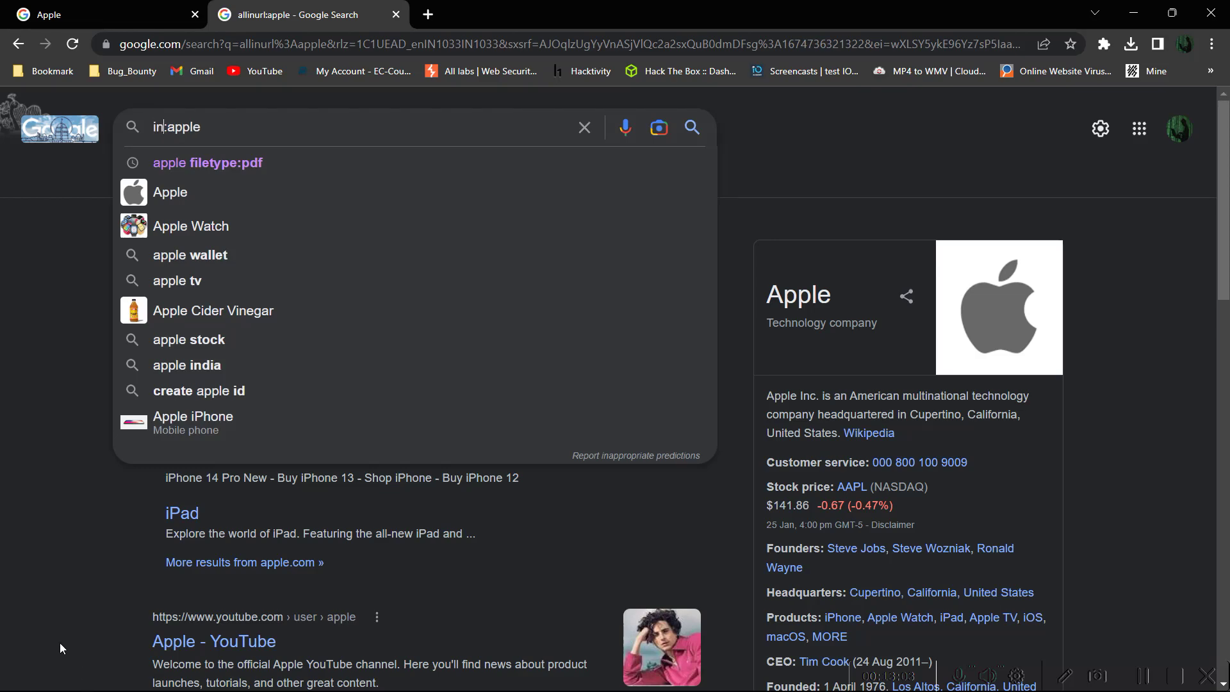
pyautogui.write('xt')
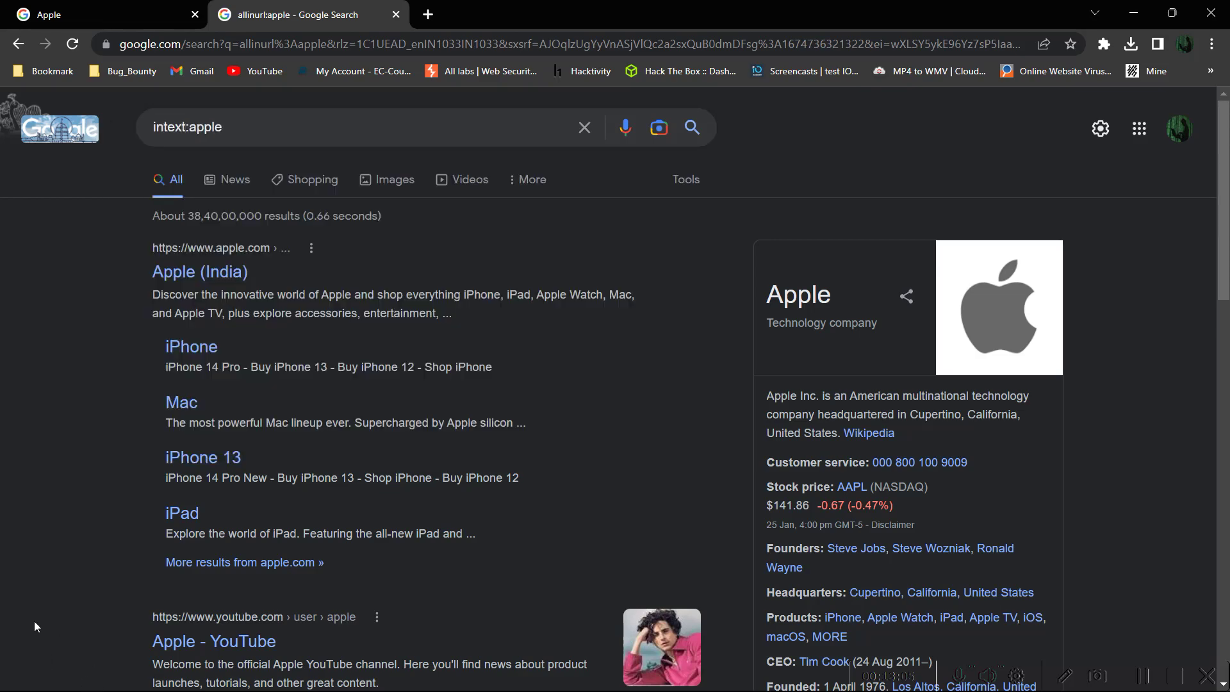
pyautogui.press('Return')
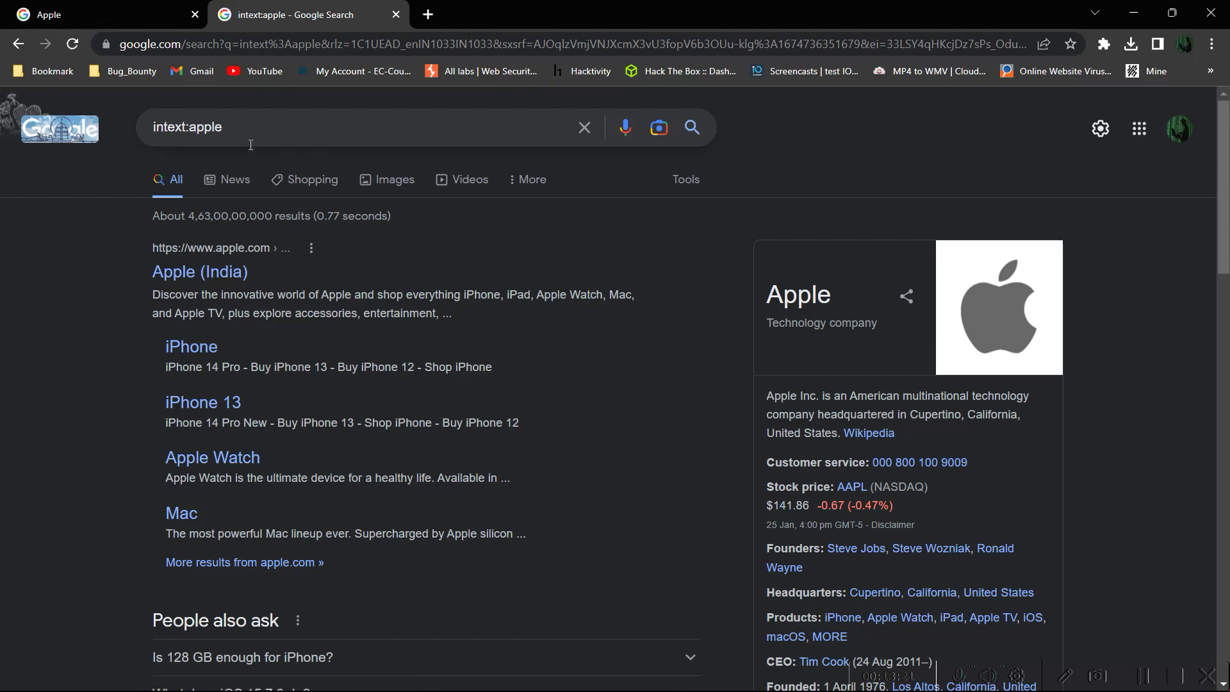
pyautogui.scroll(-10, 283, 287)
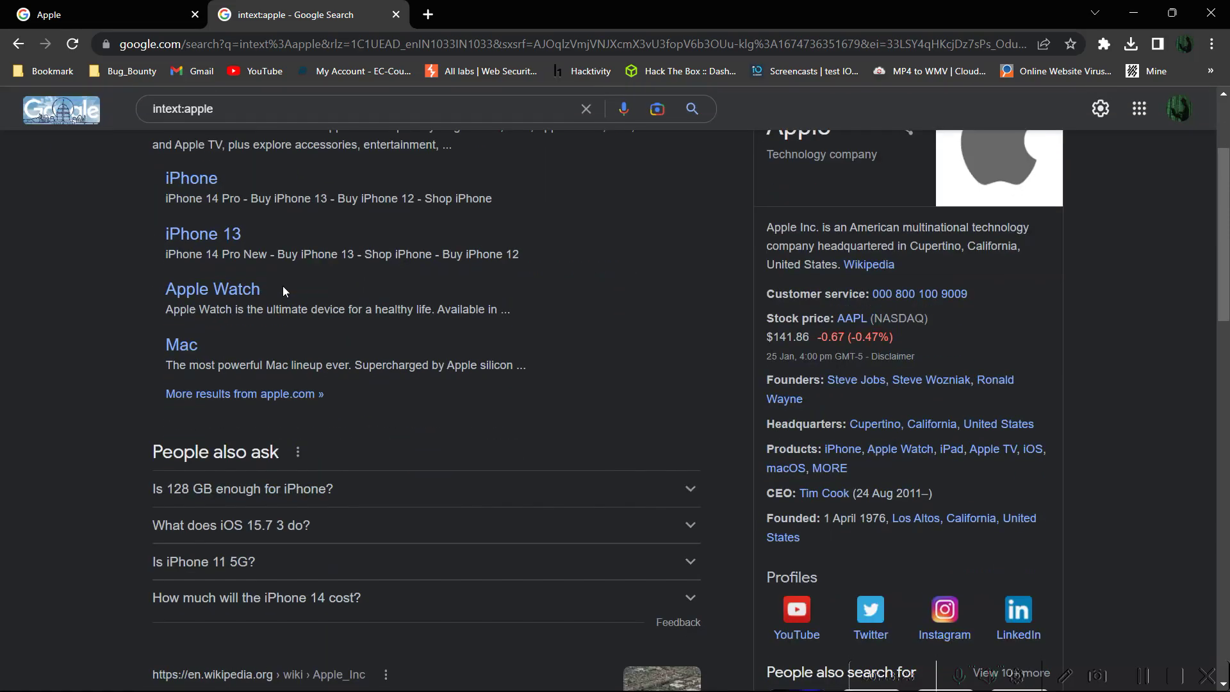
pyautogui.scroll(10, 283, 290)
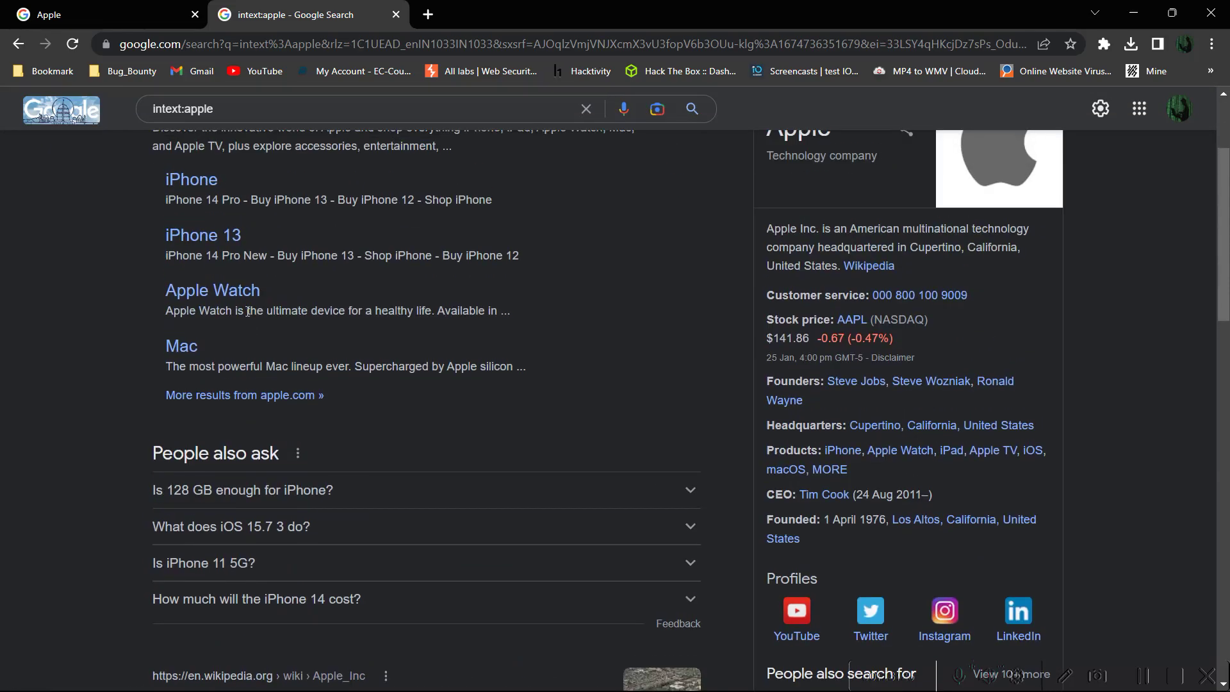
pyautogui.scroll(-10, 280, 375)
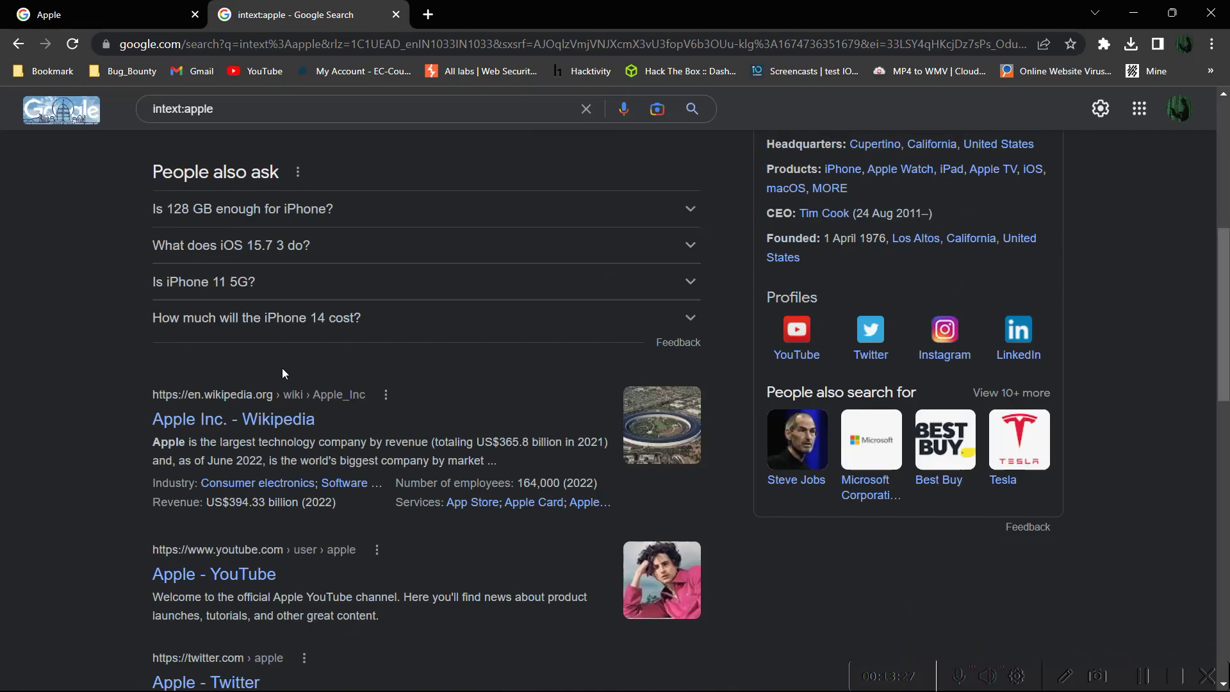
pyautogui.scroll(-10, 362, 351)
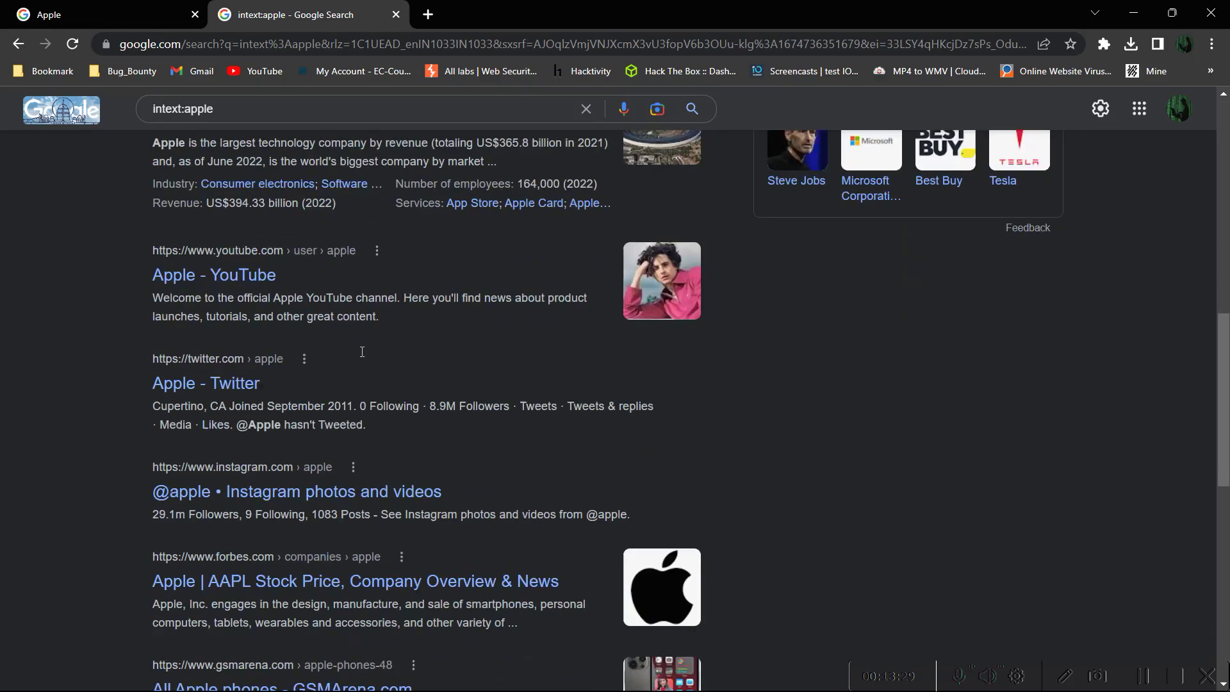
pyautogui.scroll(20, 339, 372)
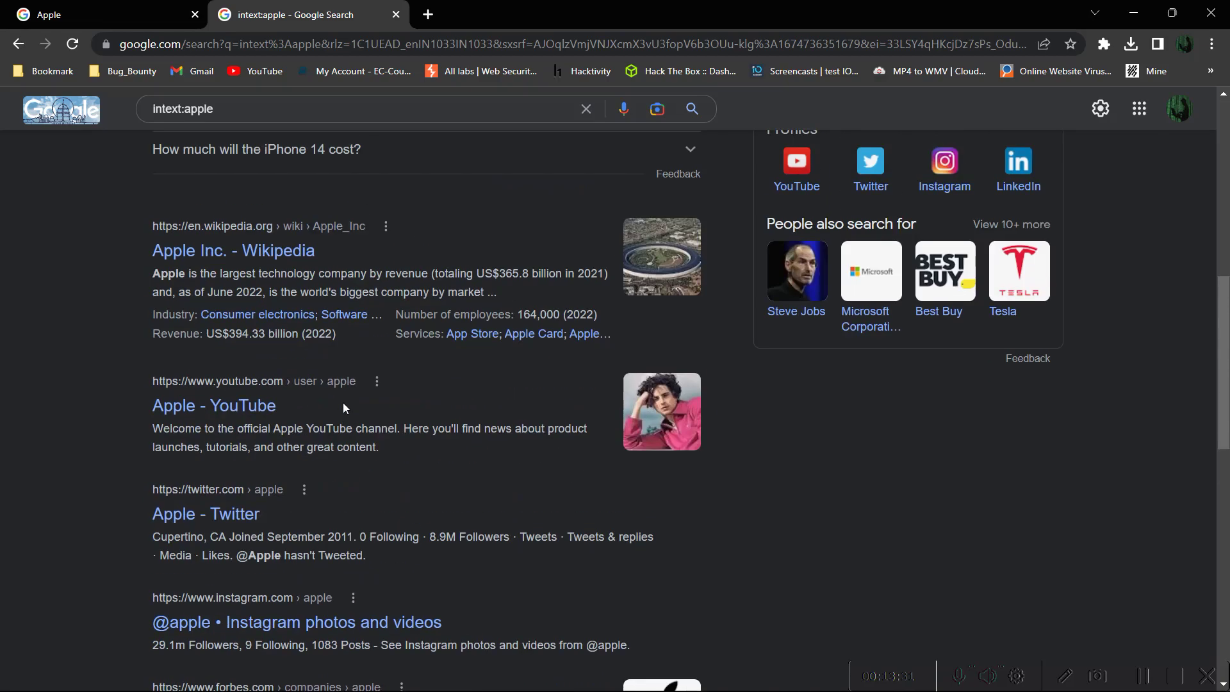
# Change the operator in the query to search Google for "allintext:apple"
pyautogui.doubleClick(187, 129)
pyautogui.press('BackSpace')
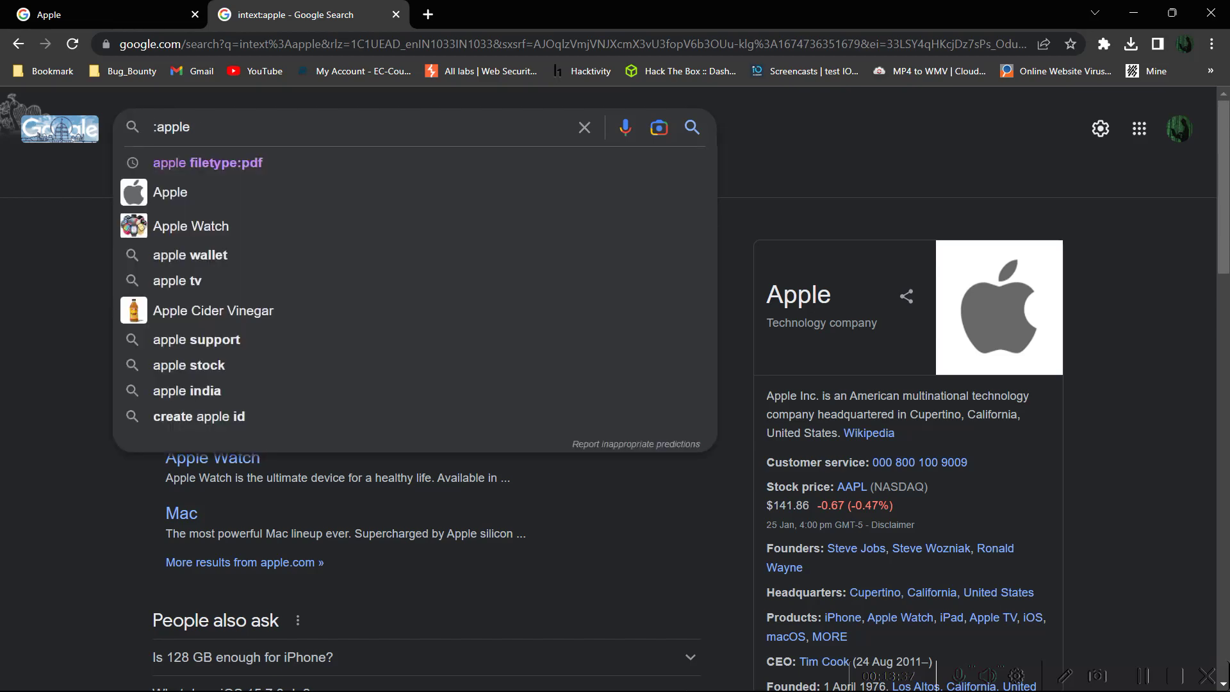
pyautogui.write('allte')
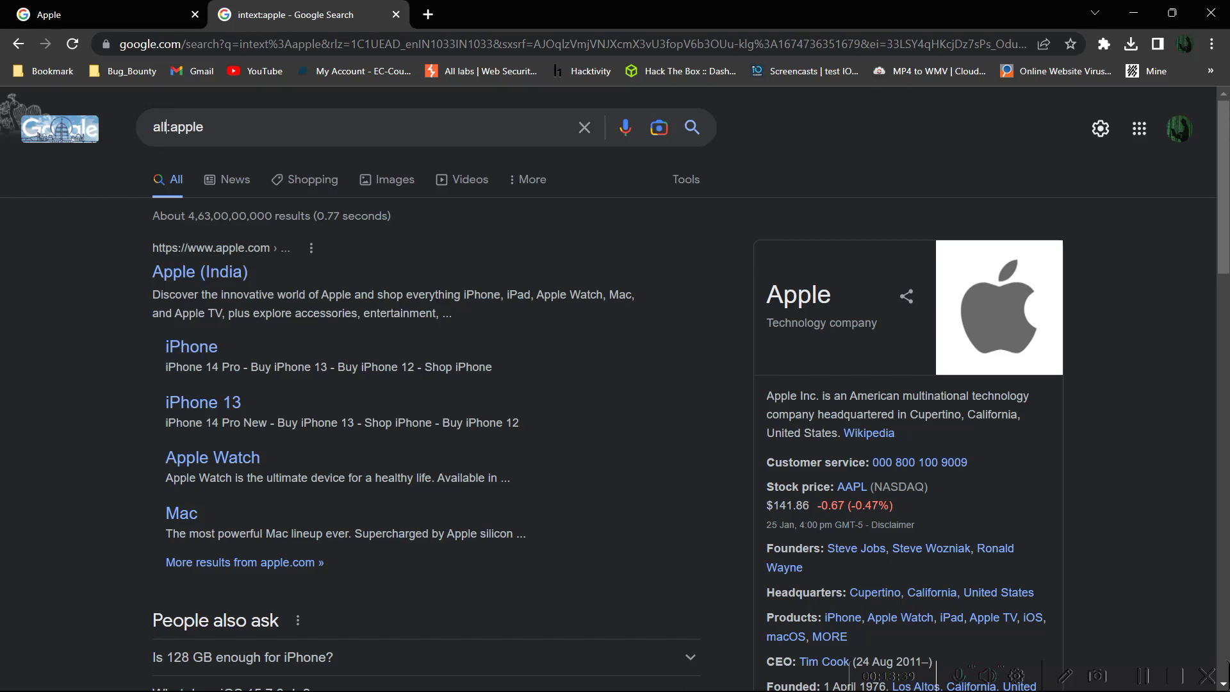
pyautogui.write('xt')
pyautogui.click(169, 127)
pyautogui.write('in')
pyautogui.press('Return')
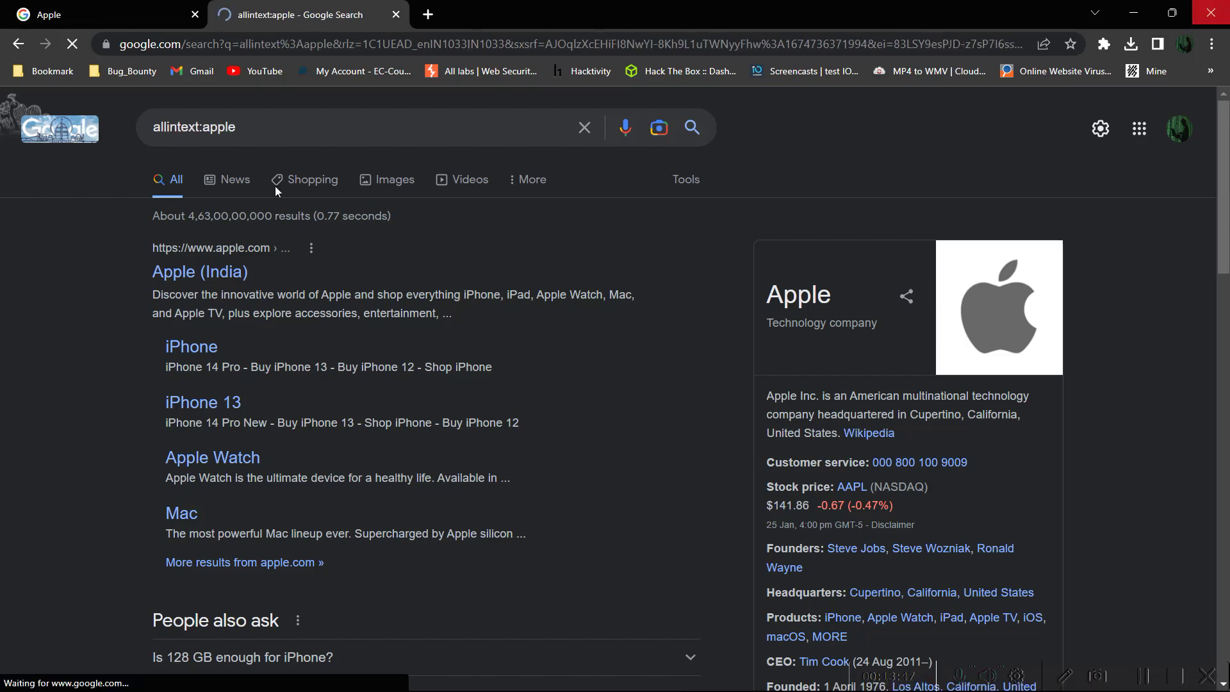